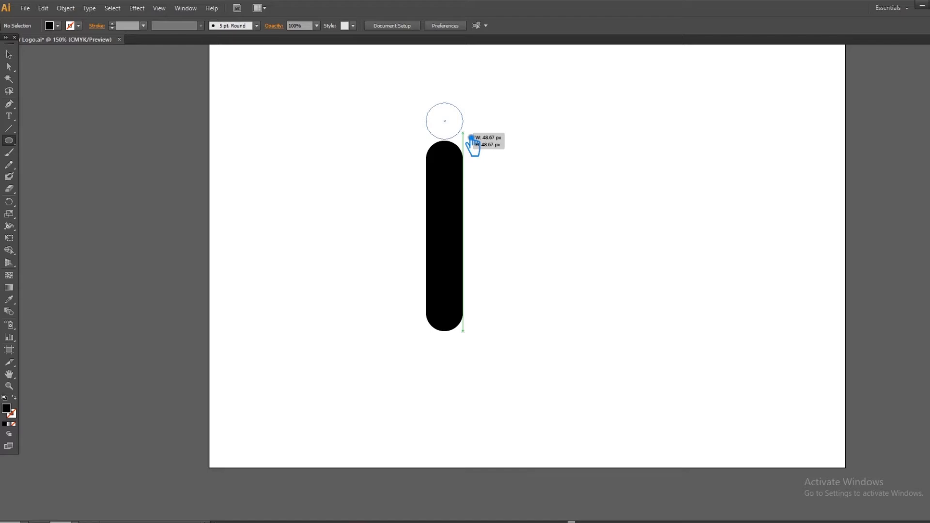
# - Shrink the circle above the vertical bar to about 42 px and nudge it slightly down towards the bar
pyautogui.click(10, 55)
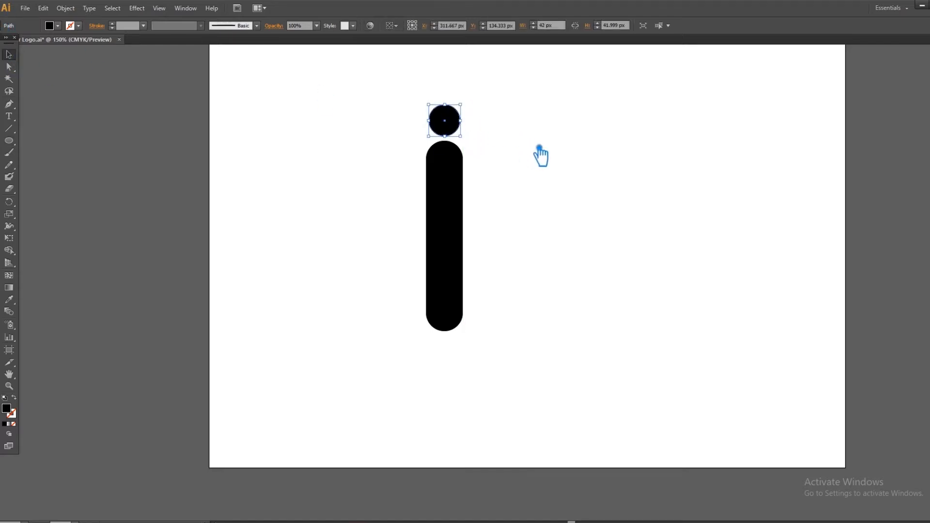
pyautogui.press('Down')
pyautogui.click(549, 147)
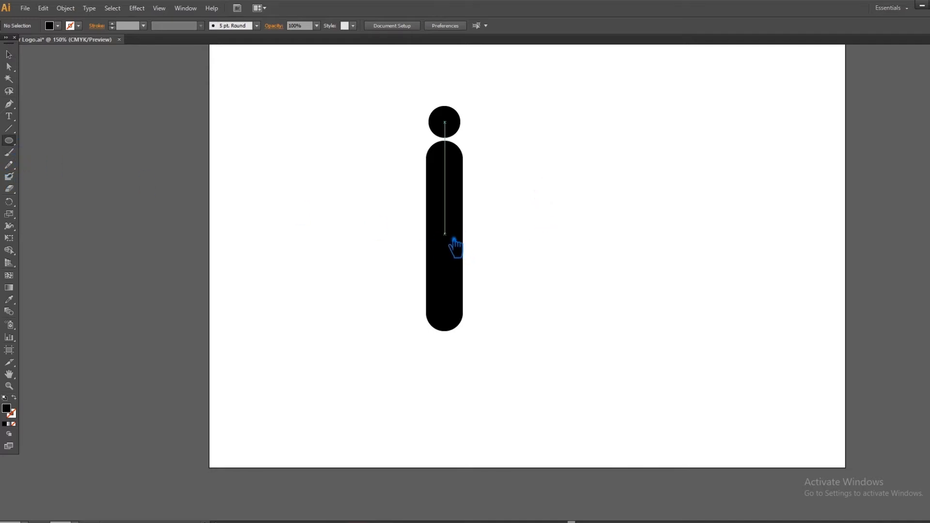
# - Show the rulers and place a horizontal guide through the centre of the vertical bar
pyautogui.click(9, 55)
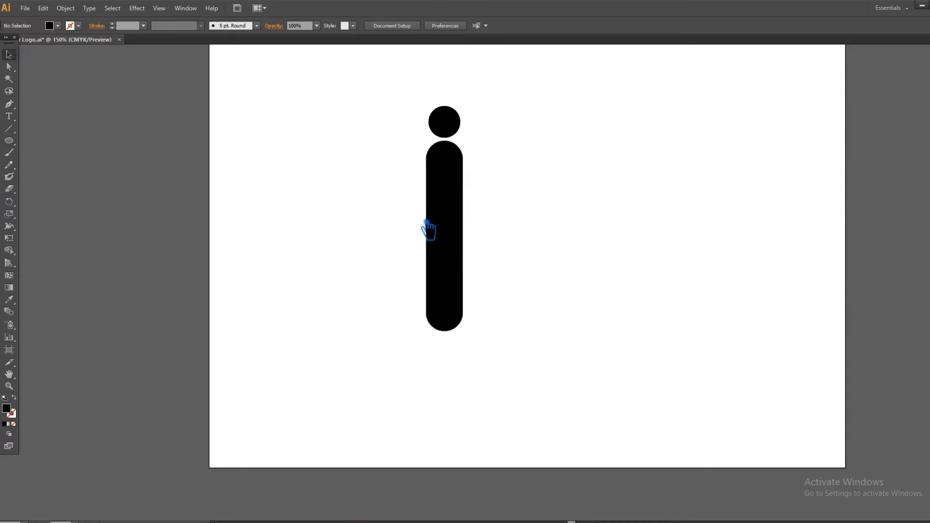
pyautogui.click(453, 242)
pyautogui.hotkey('ctrl', 'shift', 'b')
pyautogui.hotkey('ctrl', 'r')
pyautogui.moveTo(240, 49); pyautogui.dragTo(471, 239)
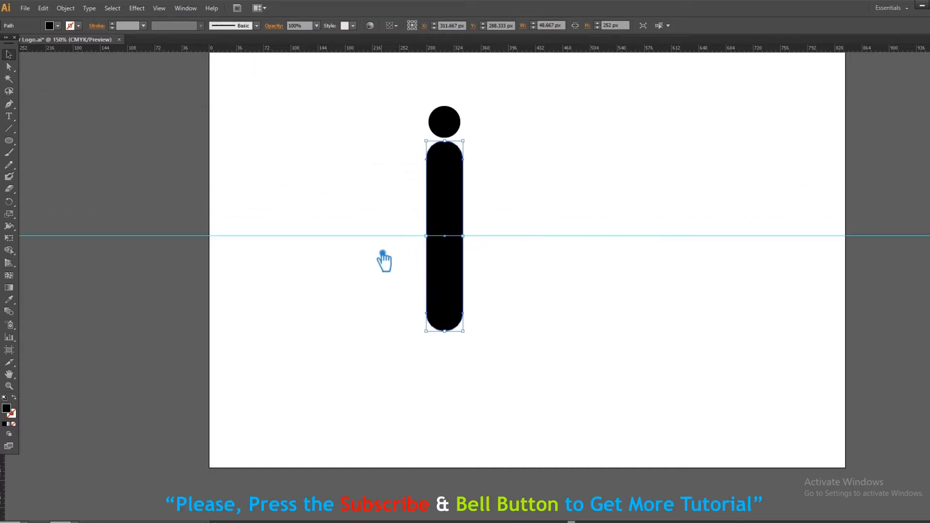
# - Draw a circle about 305 px in diameter from the bar's centre and swap its fill and stroke to make an outline
pyautogui.click(9, 141)
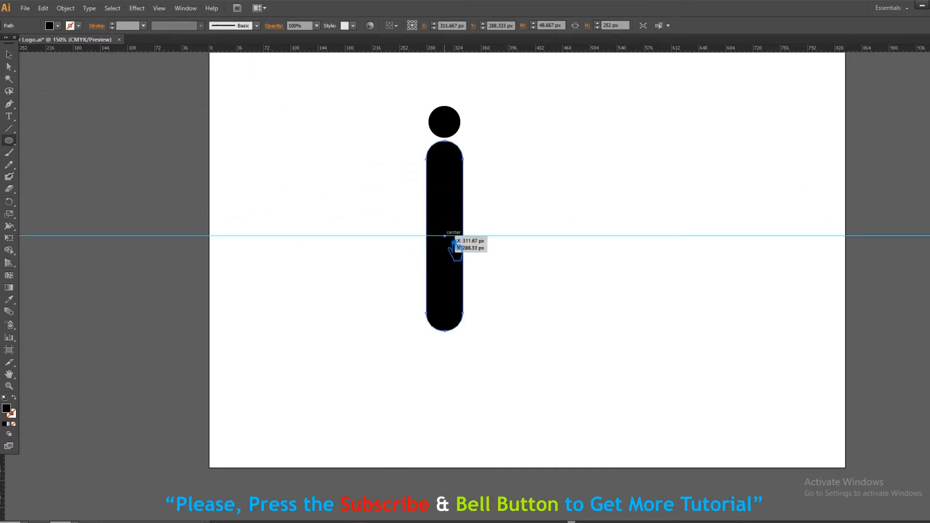
pyautogui.moveTo(445, 236); pyautogui.dragTo(570, 302)
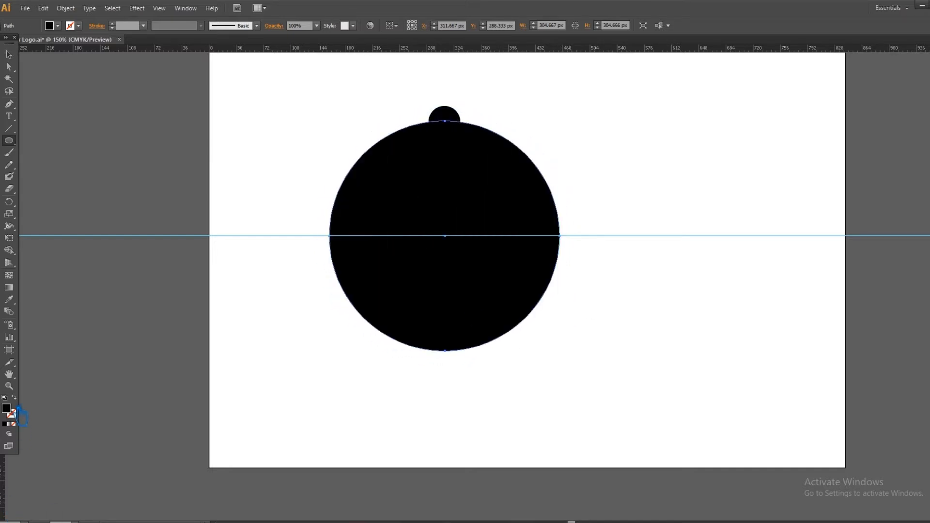
pyautogui.click(16, 401)
# - Thicken the large circle's stroke to 41 pt to form a heavy ring around the bar
pyautogui.click(144, 25)
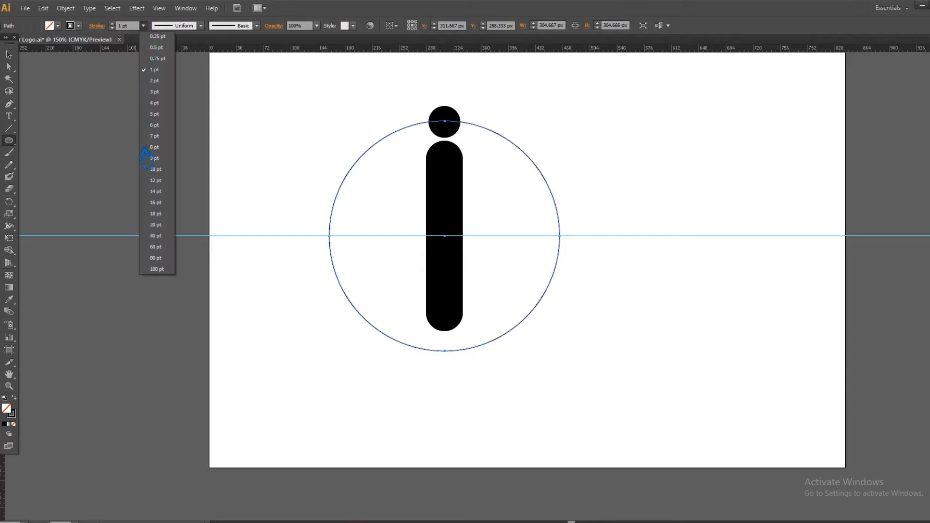
pyautogui.click(156, 225)
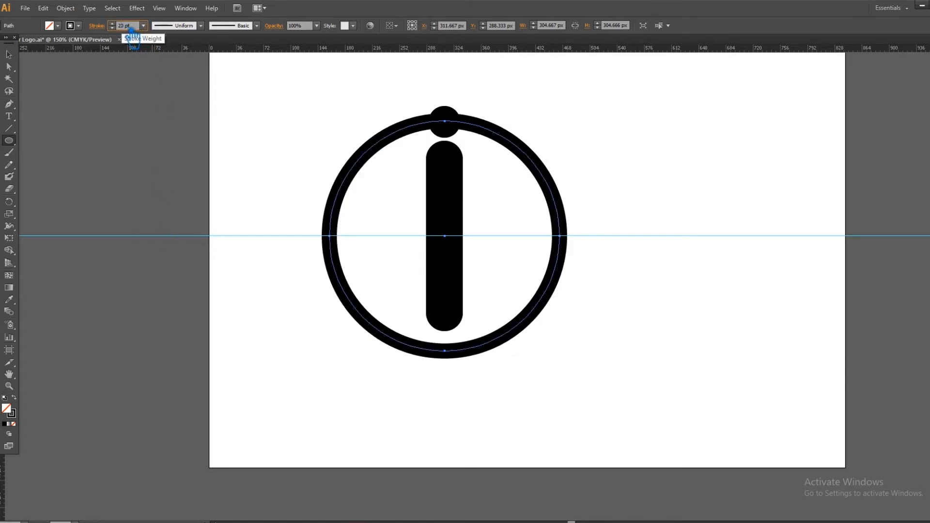
pyautogui.write('30')
pyautogui.press('Return')
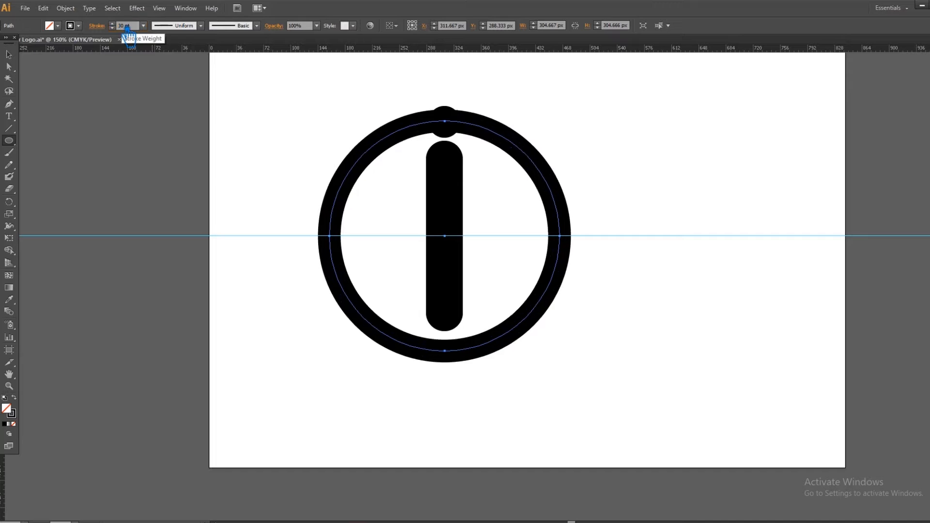
pyautogui.click(126, 26)
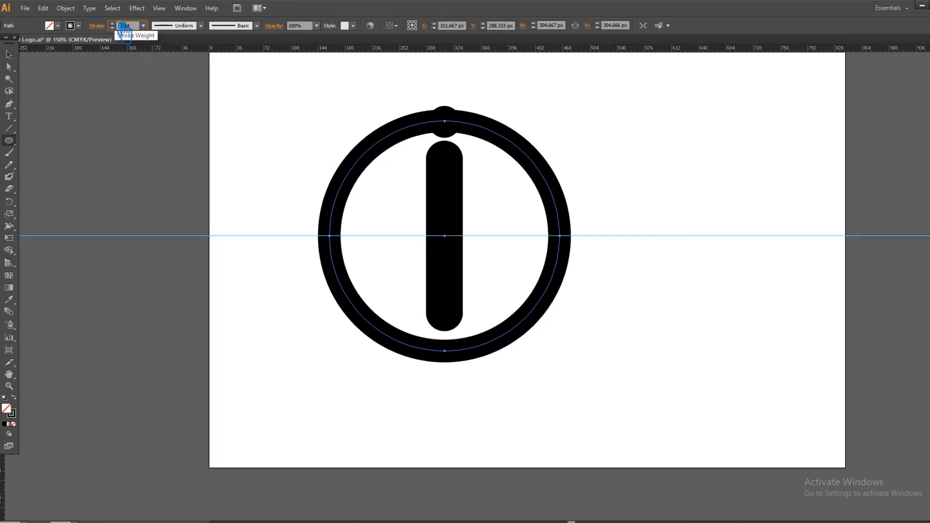
pyautogui.press('Return')
pyautogui.click(9, 54)
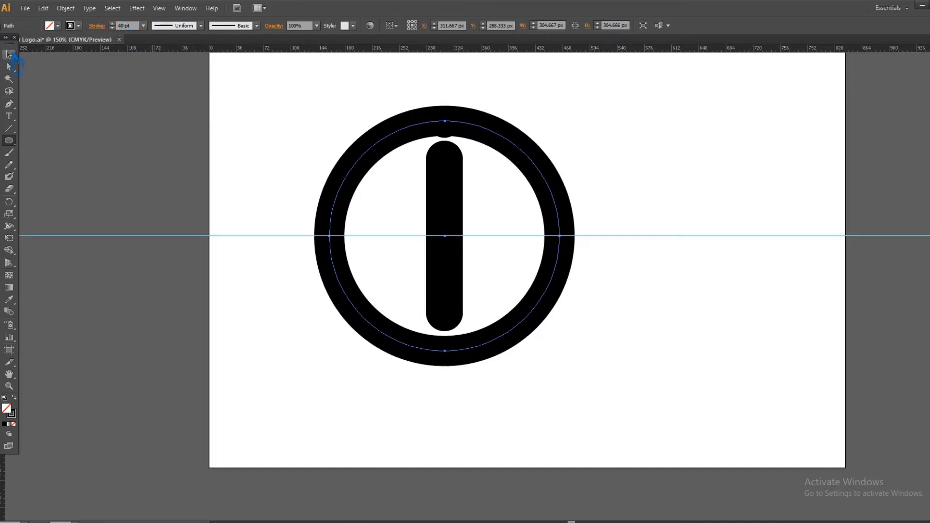
pyautogui.write('45')
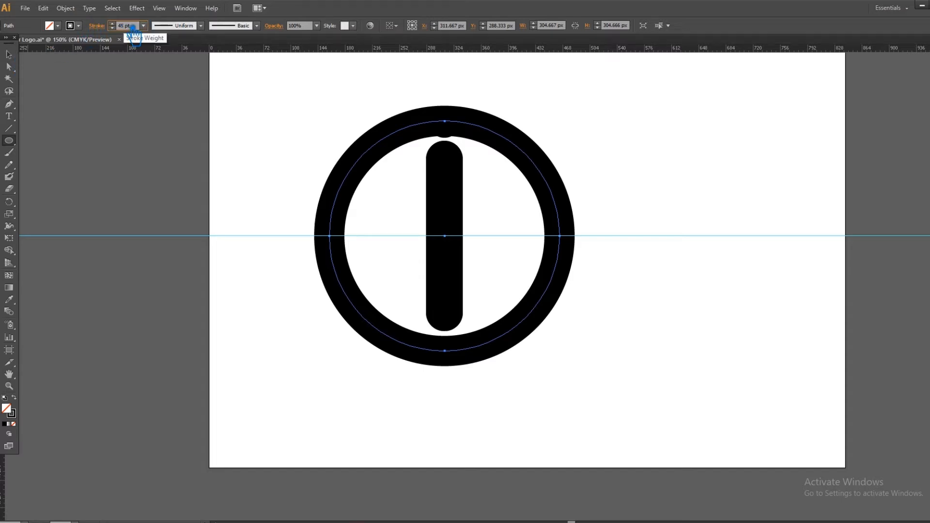
pyautogui.press('Return')
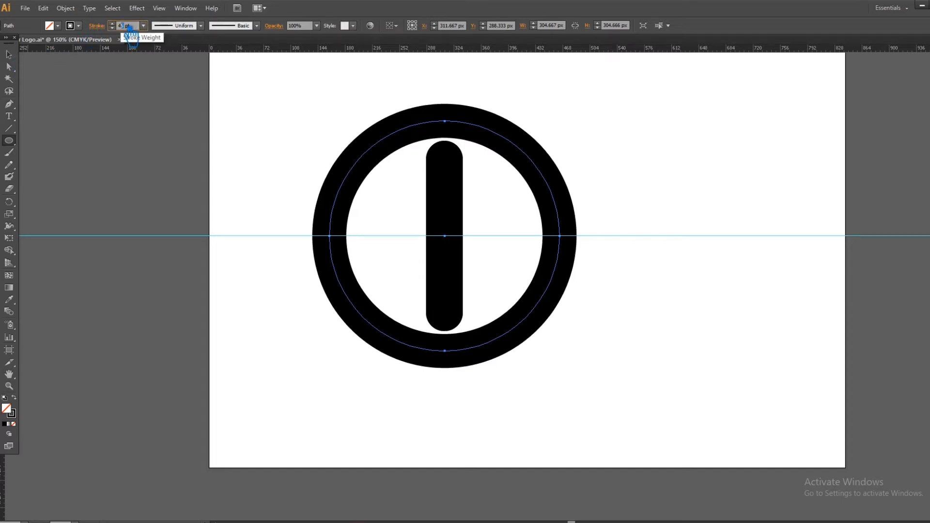
pyautogui.press('Return')
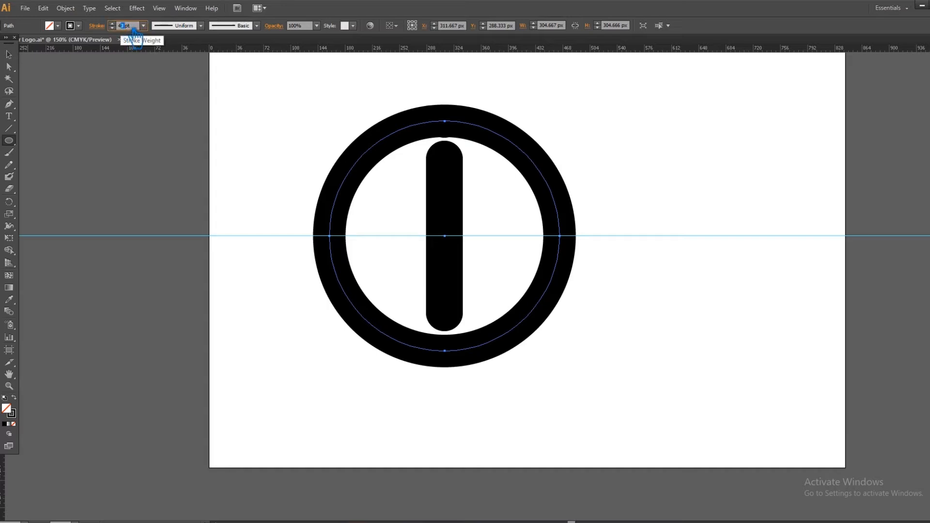
pyautogui.press('Return')
pyautogui.click(9, 55)
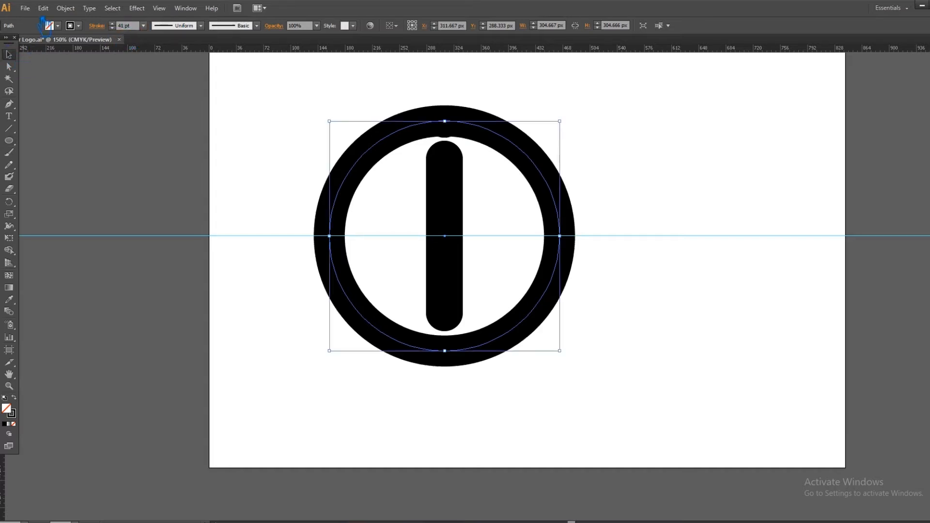
pyautogui.click(596, 222)
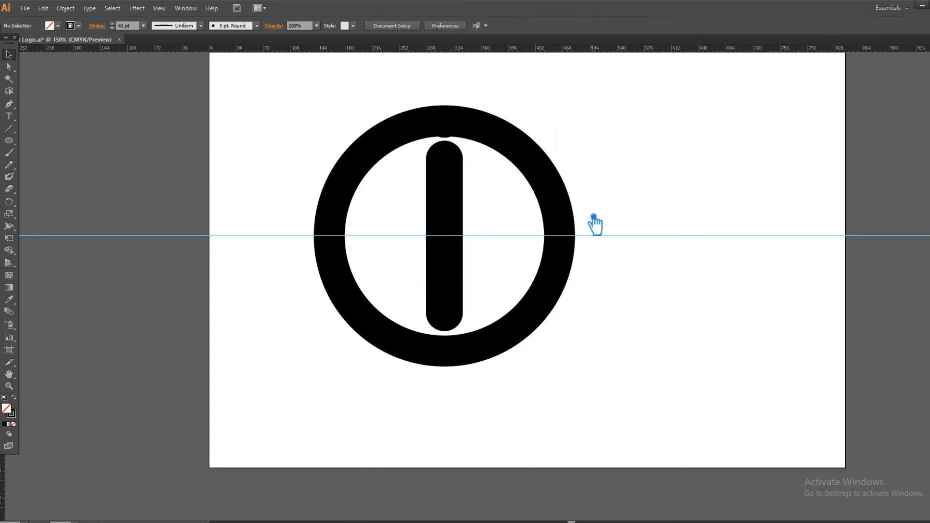
# - Scale the ring's path down proportionally about its centre to about 286 px
pyautogui.click(565, 218)
pyautogui.moveTo(569, 124); pyautogui.dragTo(565, 133)
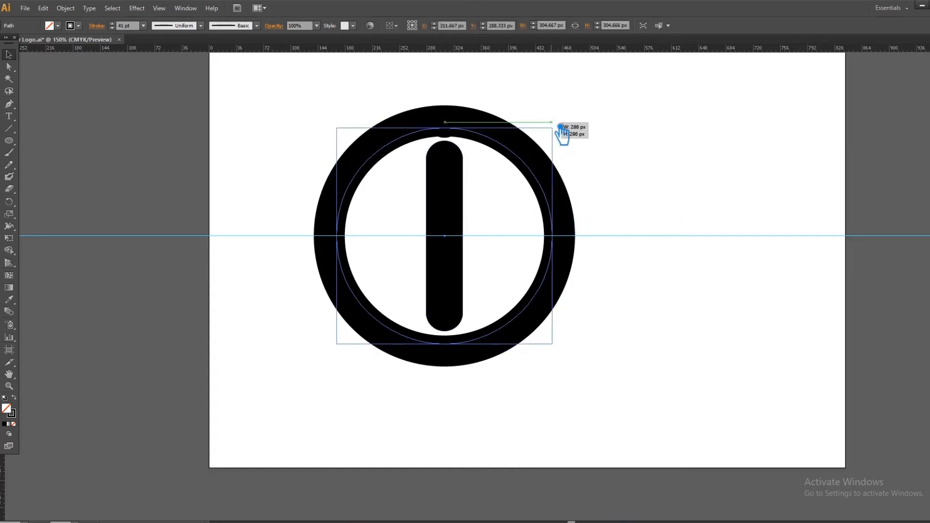
pyautogui.click(617, 141)
# - Group the vertical bar with the small circle above it
pyautogui.click(461, 180)
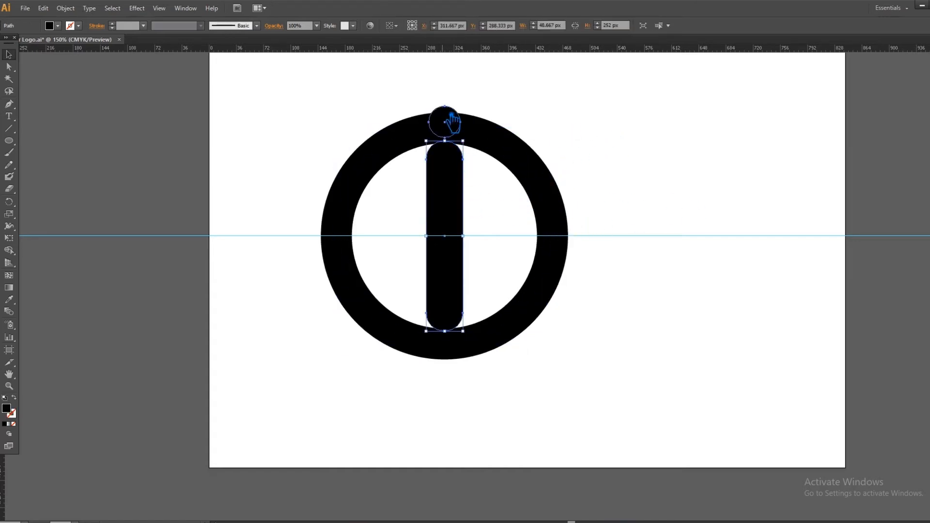
pyautogui.keyDown('shift'); pyautogui.click(452, 122); pyautogui.keyUp('shift')
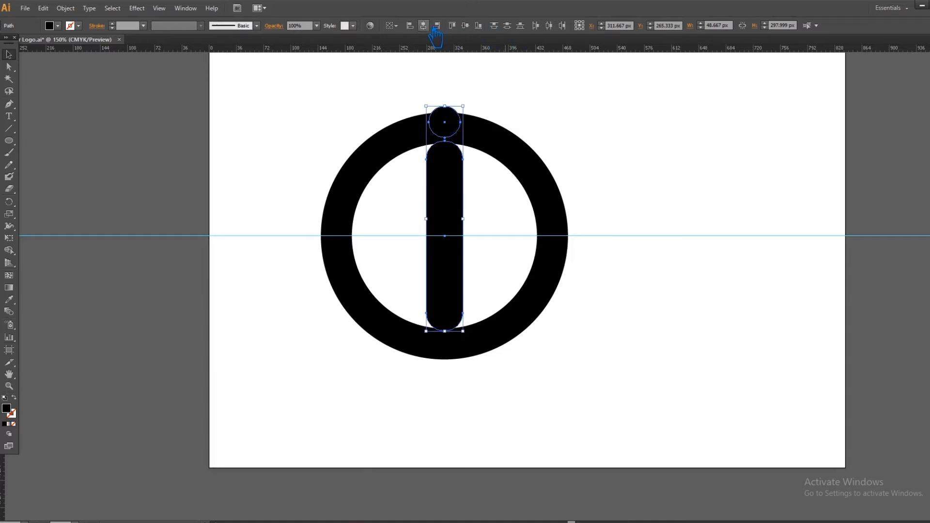
pyautogui.hotkey('ctrl', 'g')
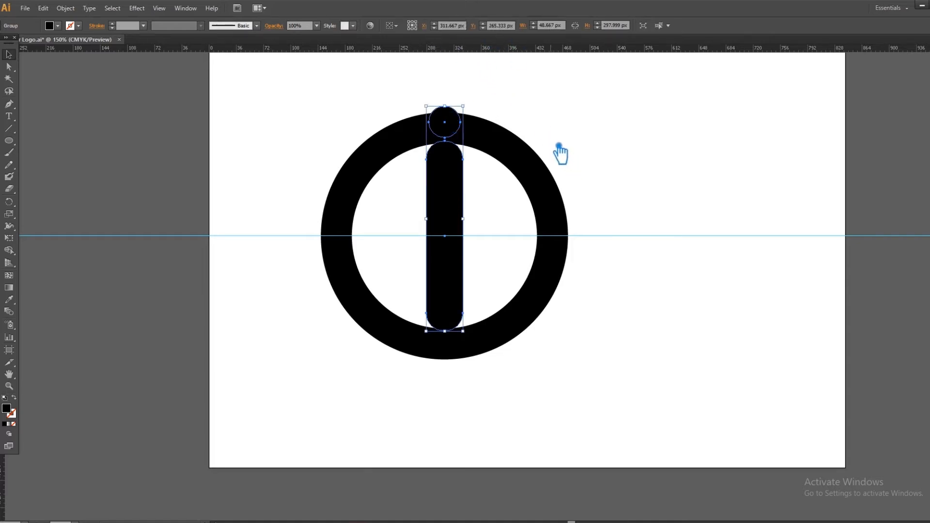
pyautogui.moveTo(455, 236); pyautogui.dragTo(456, 245)
pyautogui.hotkey('ctrl', 'z')
pyautogui.click(630, 220)
pyautogui.click(464, 197)
pyautogui.click(394, 189)
# - Move the "i" group down to Y 288.333 px and enlarge it proportionally from its centre to about 53 × 326 px, matching the ring's outer edges
pyautogui.moveTo(451, 200); pyautogui.dragTo(455, 212)
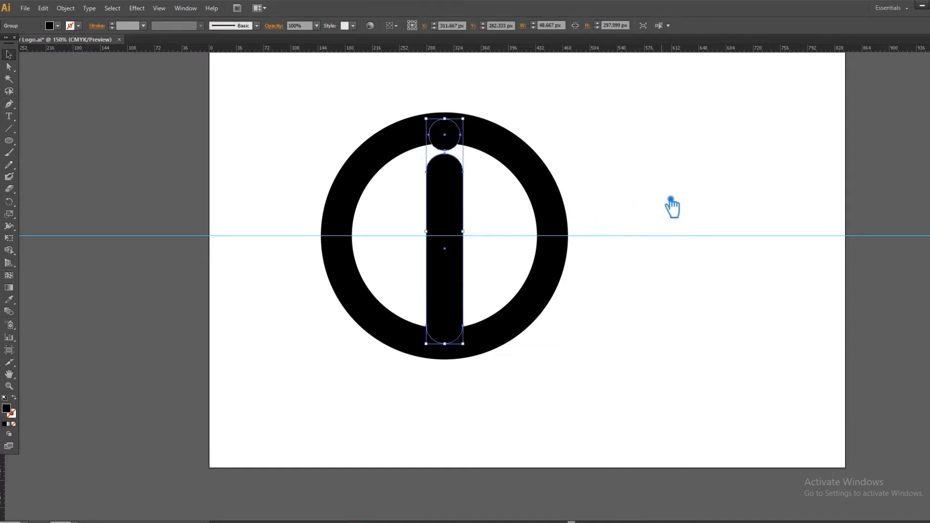
pyautogui.press('Down')
pyautogui.press('Down')
pyautogui.press('Down')
pyautogui.press('Down')
pyautogui.press('Down')
pyautogui.press('Down')
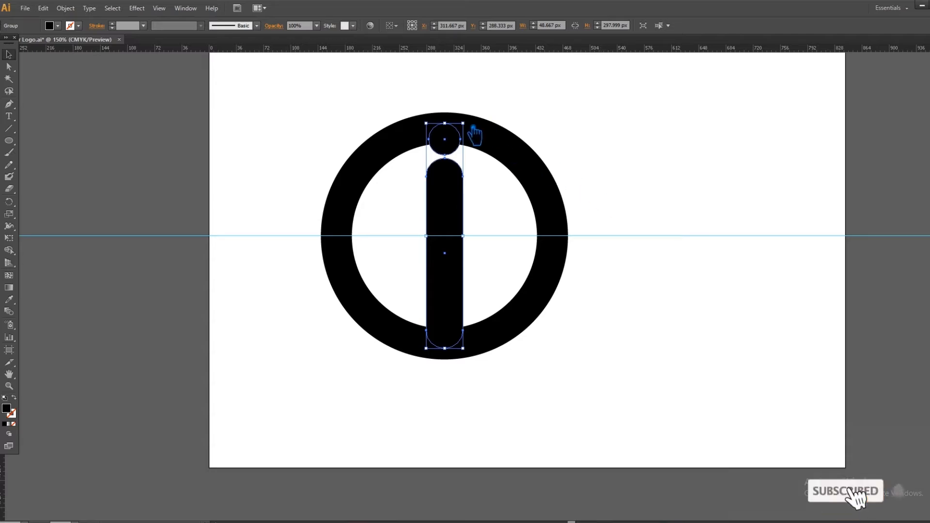
pyautogui.moveTo(475, 127); pyautogui.dragTo(492, 117)
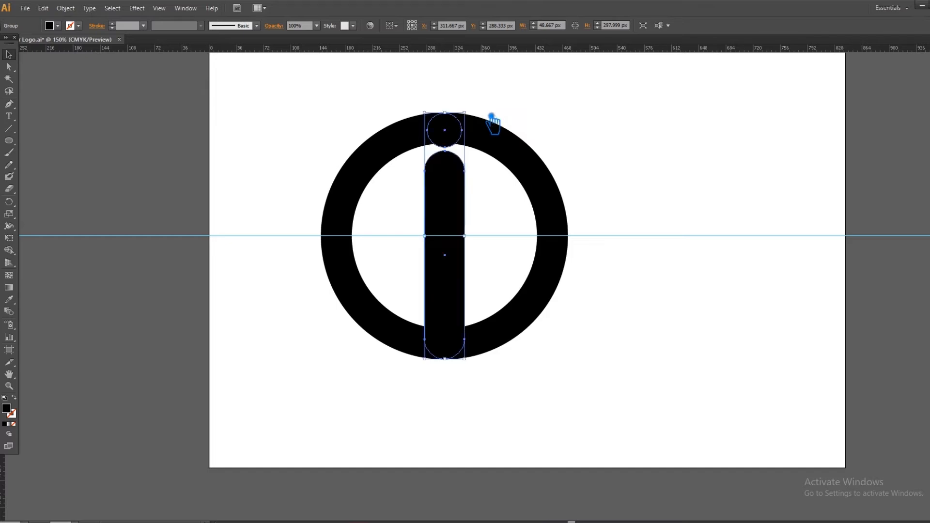
pyautogui.click(644, 182)
# - Set the ring's stroke weight to 47 pt
pyautogui.click(547, 191)
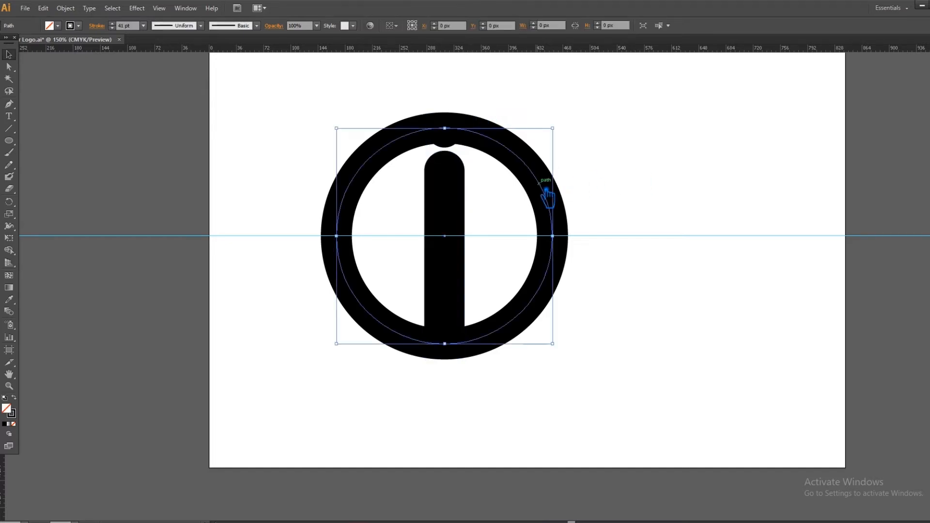
pyautogui.scroll(4, 120, 26)
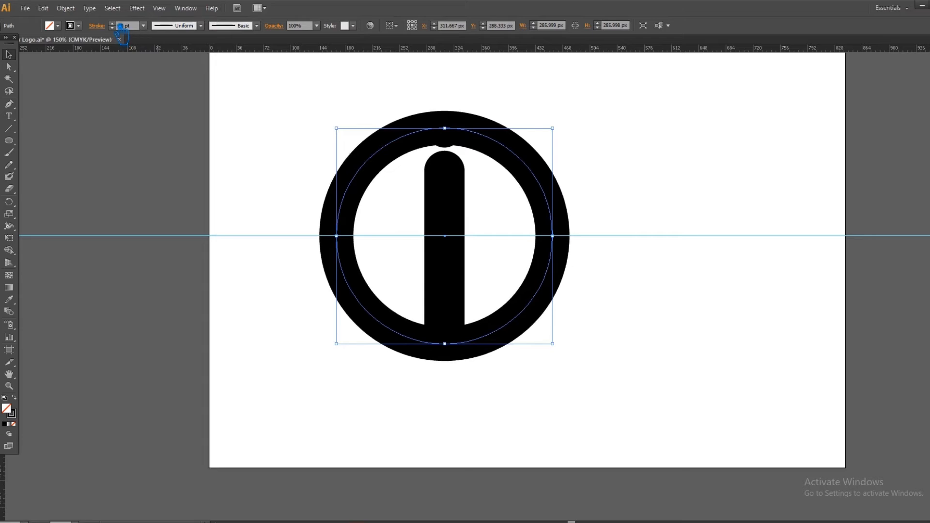
pyautogui.scroll(2, 120, 26)
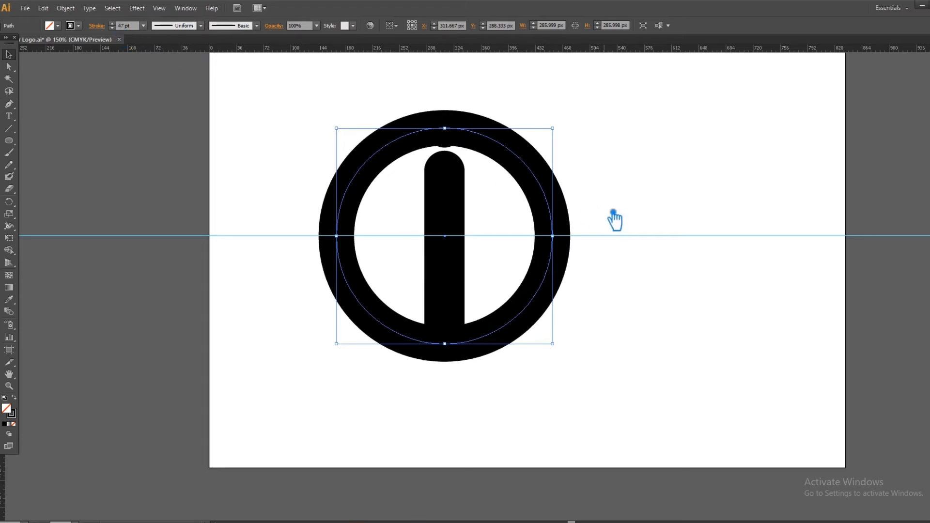
pyautogui.click(72, 9)
pyautogui.moveTo(185, 213)
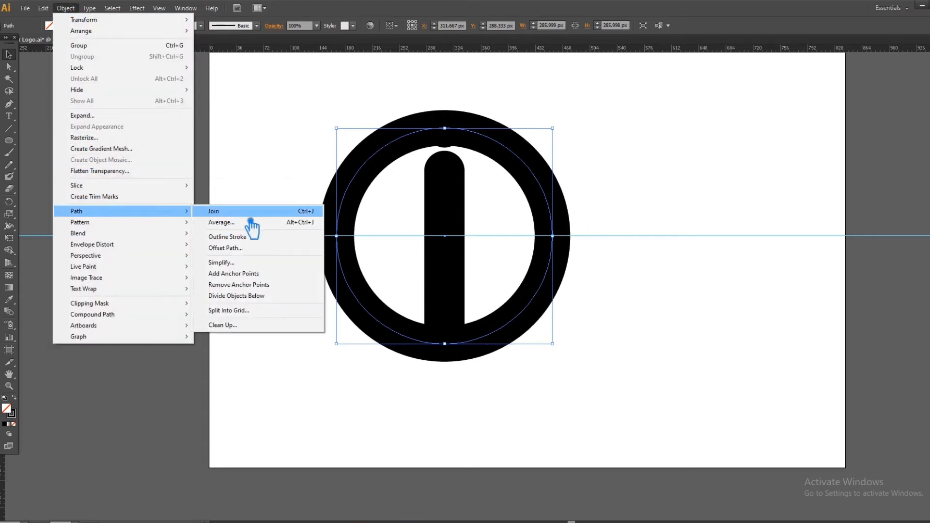
pyautogui.click(251, 249)
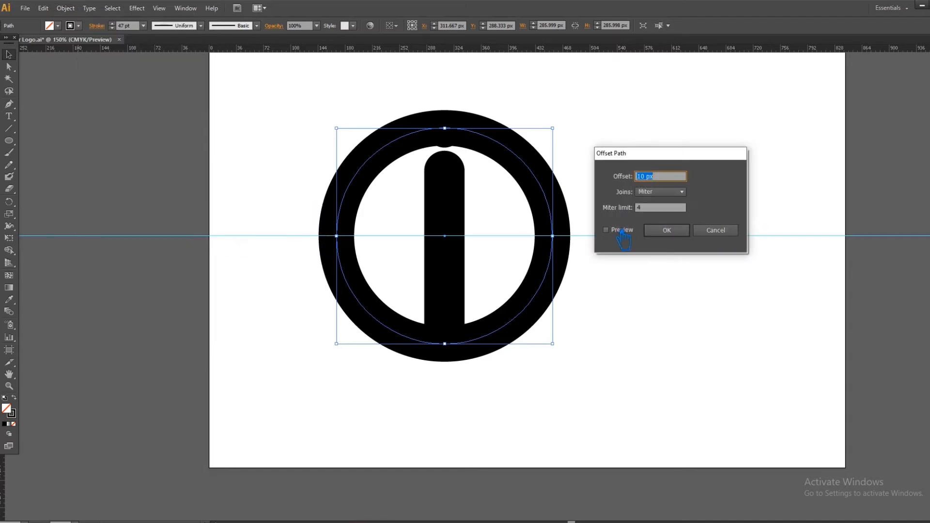
pyautogui.click(722, 235)
# - Expand the ring's stroke into a filled shape
pyautogui.click(66, 9)
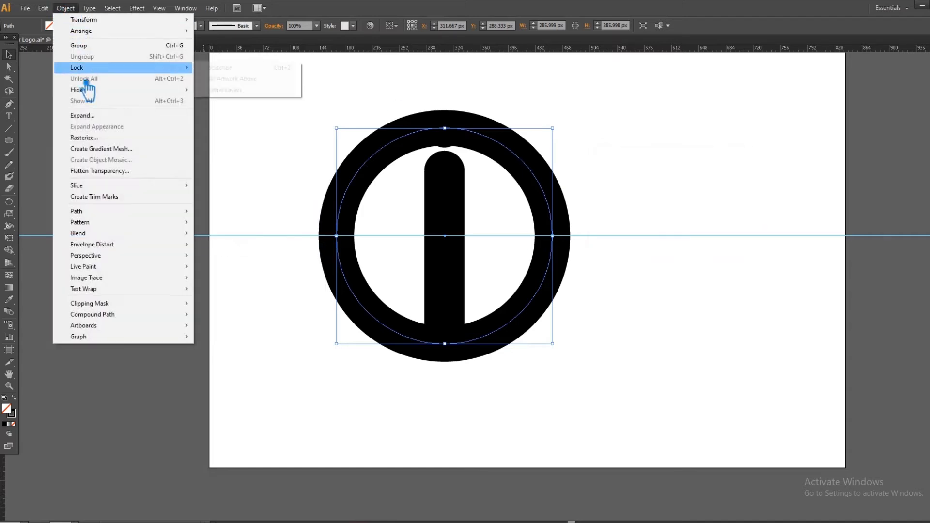
pyautogui.click(97, 115)
pyautogui.click(482, 322)
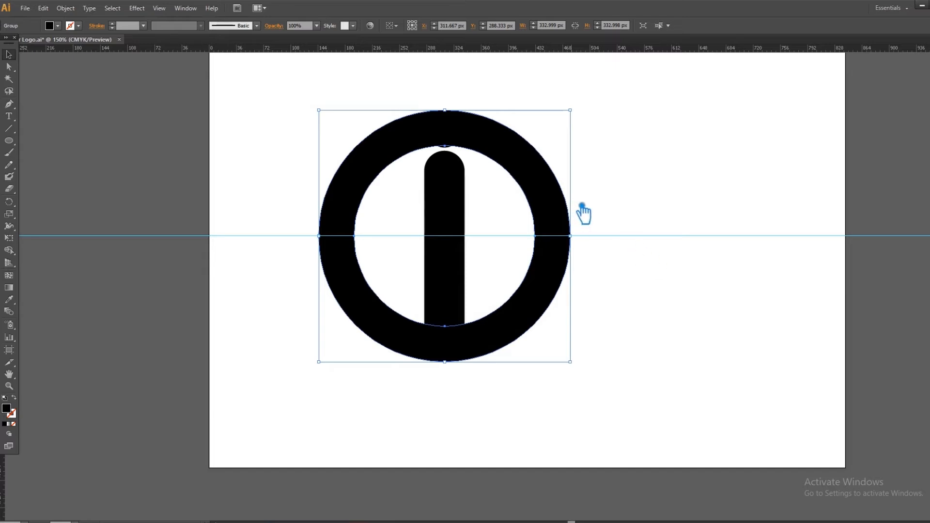
pyautogui.click(630, 189)
# - Offset the outline of the "i" group outward by about 13 px with mitered joins, using the preview
pyautogui.click(449, 245)
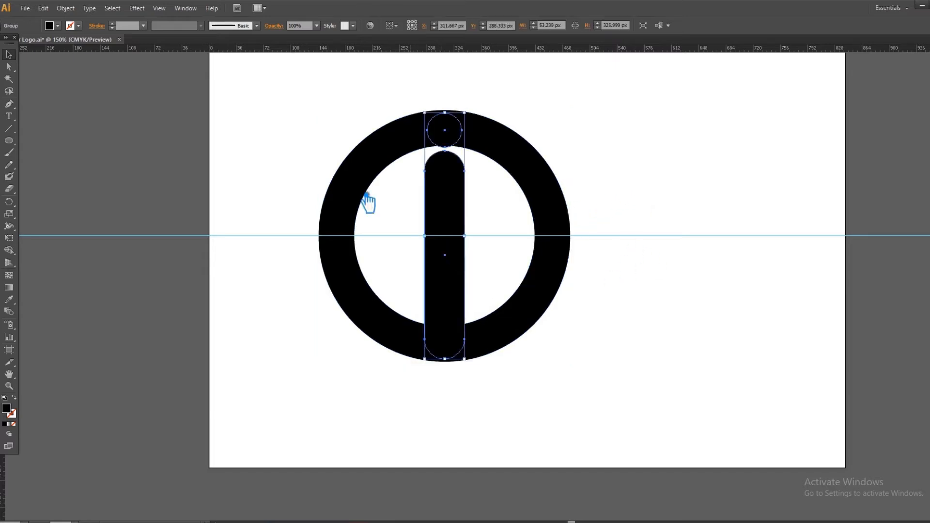
pyautogui.click(43, 8)
pyautogui.click(65, 8)
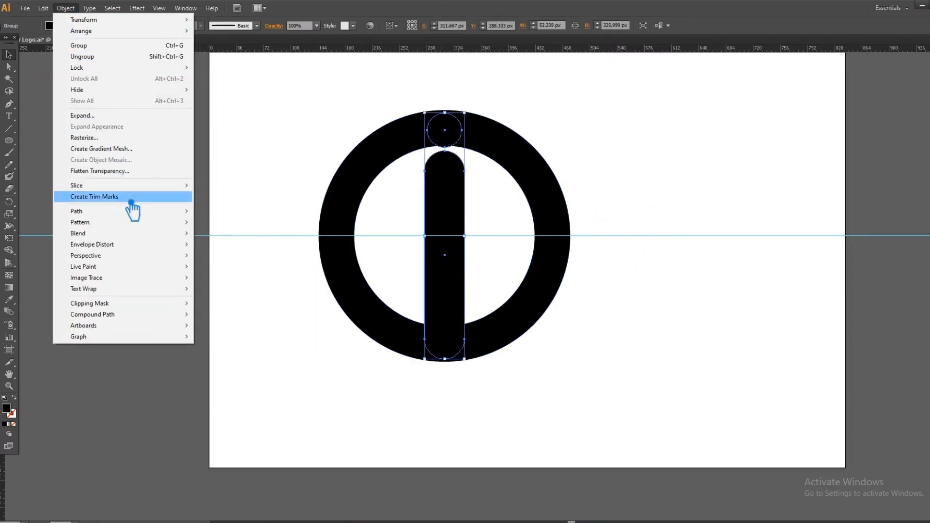
pyautogui.moveTo(184, 211)
pyautogui.click(240, 249)
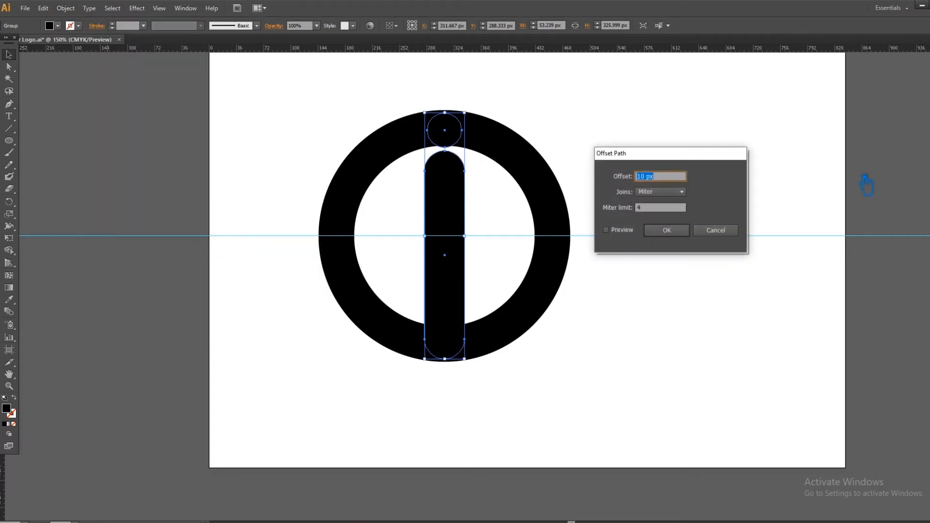
pyautogui.click(607, 230)
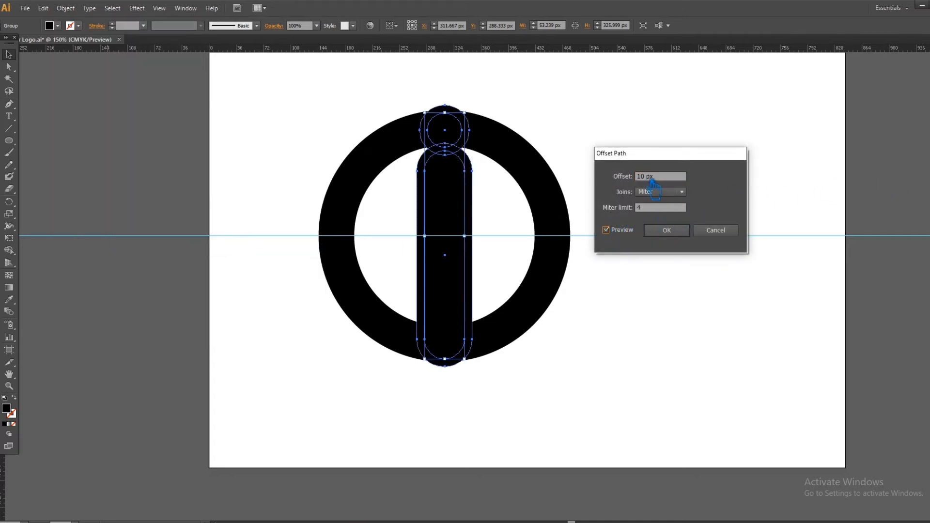
pyautogui.write('2')
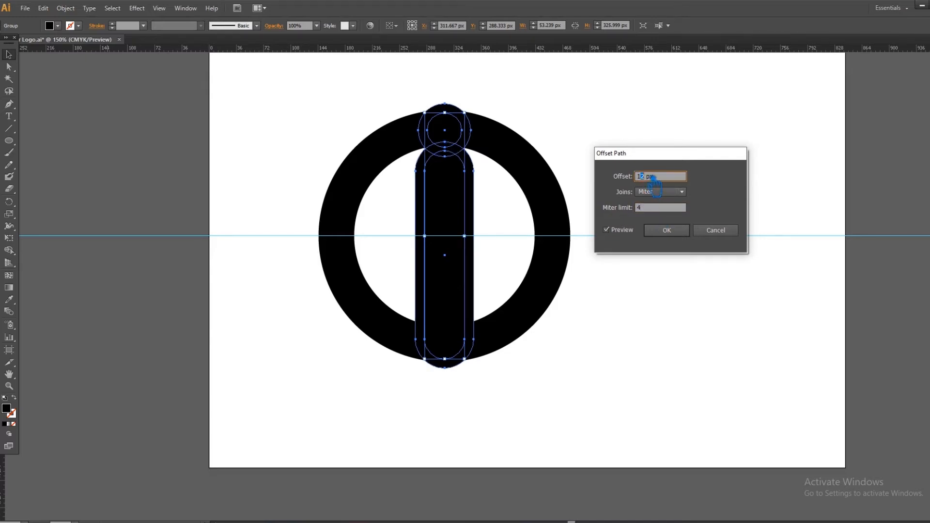
pyautogui.write('4')
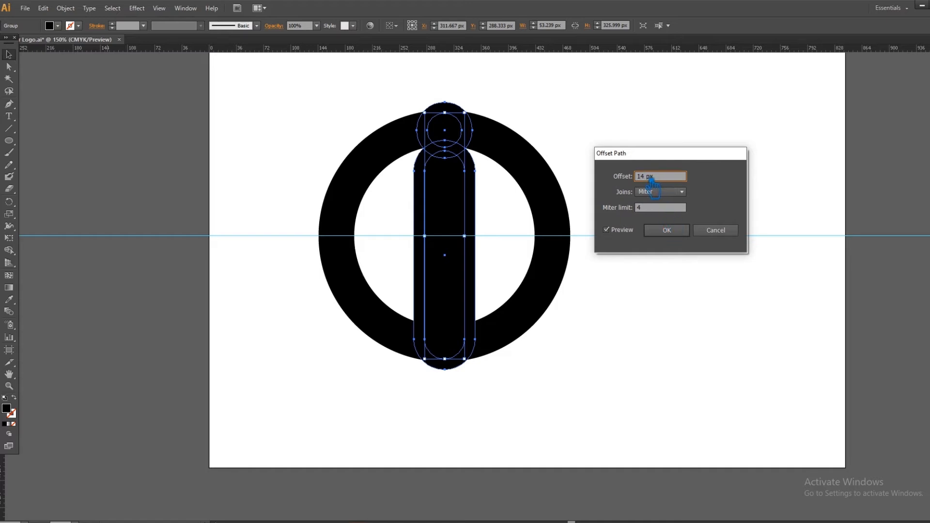
pyautogui.click(667, 230)
# - Divide the ring, the "i" and its offset outline into separate pieces with Pathfinder, and ungroup the result
pyautogui.moveTo(627, 407); pyautogui.dragTo(272, 107)
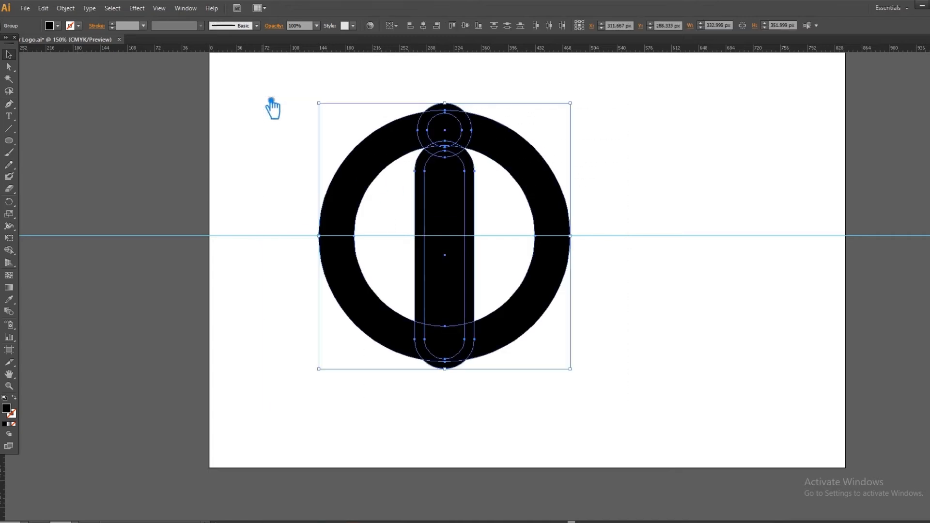
pyautogui.hotkey('ctrl', 'shift', 'F9')
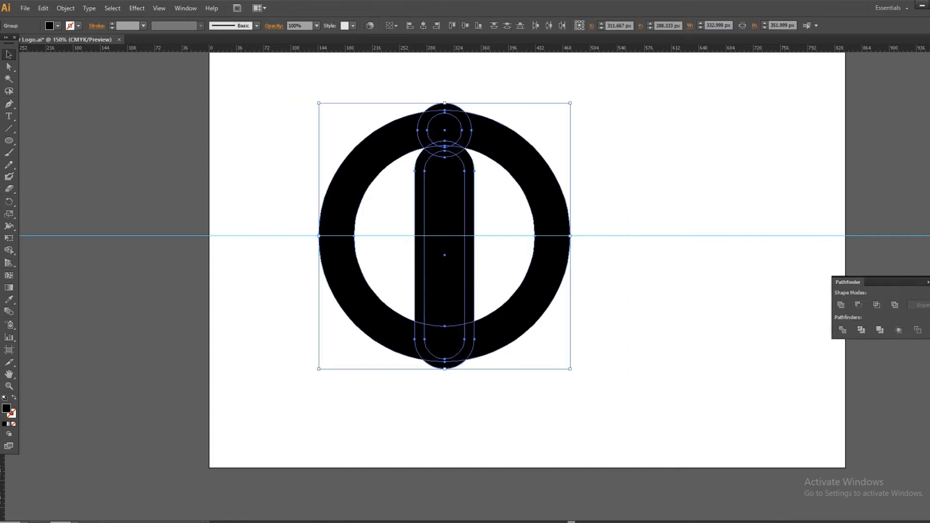
pyautogui.click(861, 331)
pyautogui.click(606, 260)
pyautogui.click(453, 232)
pyautogui.rightClick(446, 222)
pyautogui.click(488, 282)
pyautogui.click(427, 379)
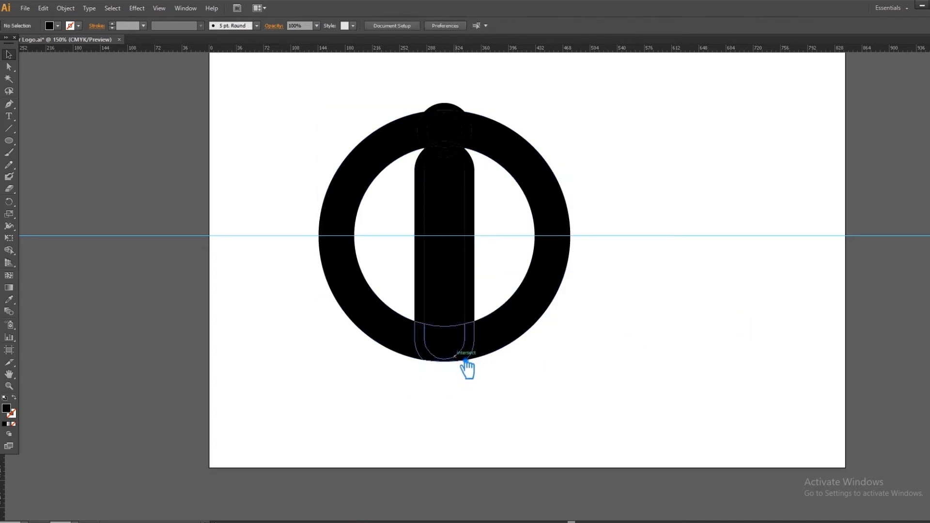
# - Delete the offset strips on both sides of the bar and the offset piece between the bar and the dot
pyautogui.click(476, 293)
pyautogui.press('Delete')
pyautogui.click(423, 277)
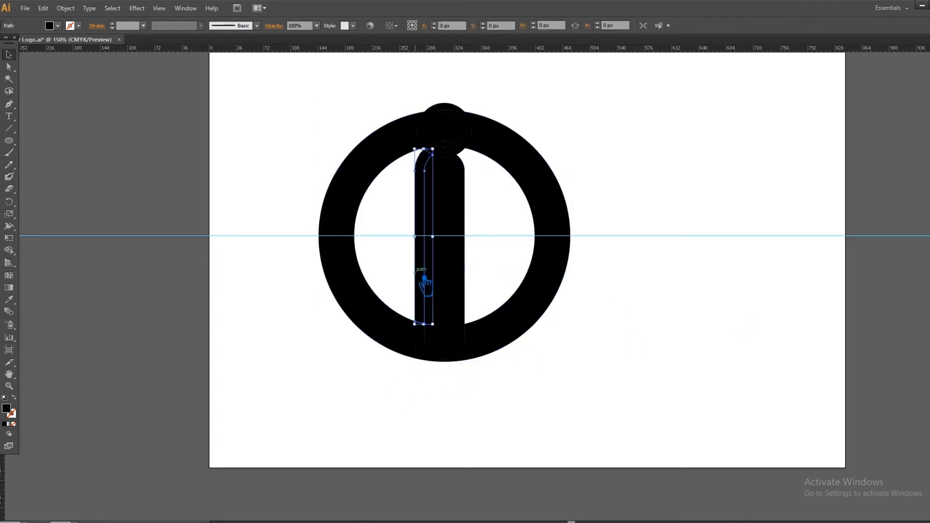
pyautogui.press('Delete')
pyautogui.click(483, 276)
pyautogui.press('Delete')
pyautogui.click(469, 155)
pyautogui.press('Delete')
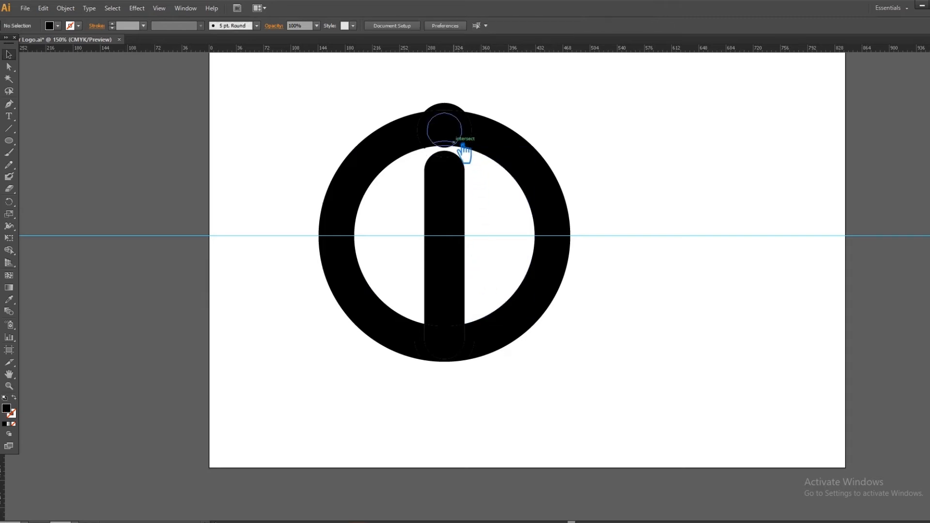
# - Delete the ring and offset pieces around the dot and around the bar's lower end to leave an even gap
pyautogui.click(454, 110)
pyautogui.press('Delete')
pyautogui.click(469, 118)
pyautogui.press('Delete')
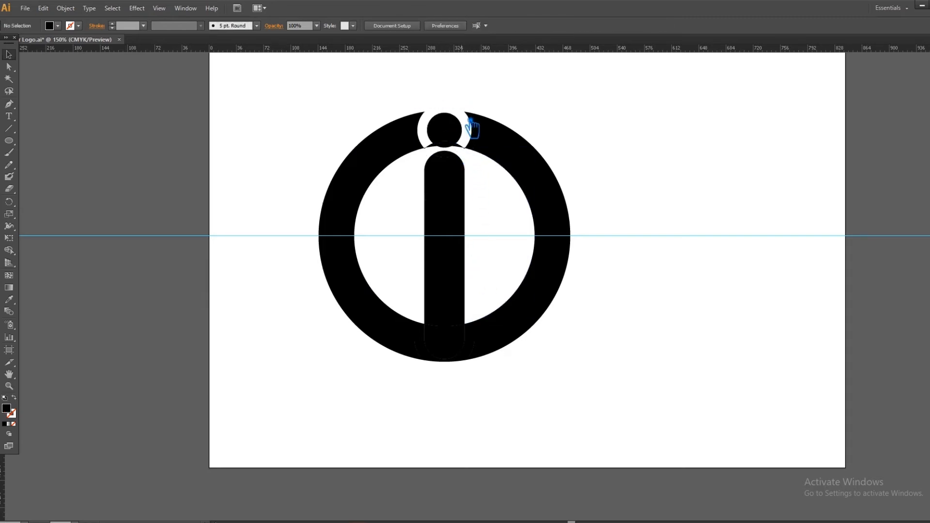
pyautogui.click(442, 145)
pyautogui.press('Delete')
pyautogui.click(432, 363)
pyautogui.press('Delete')
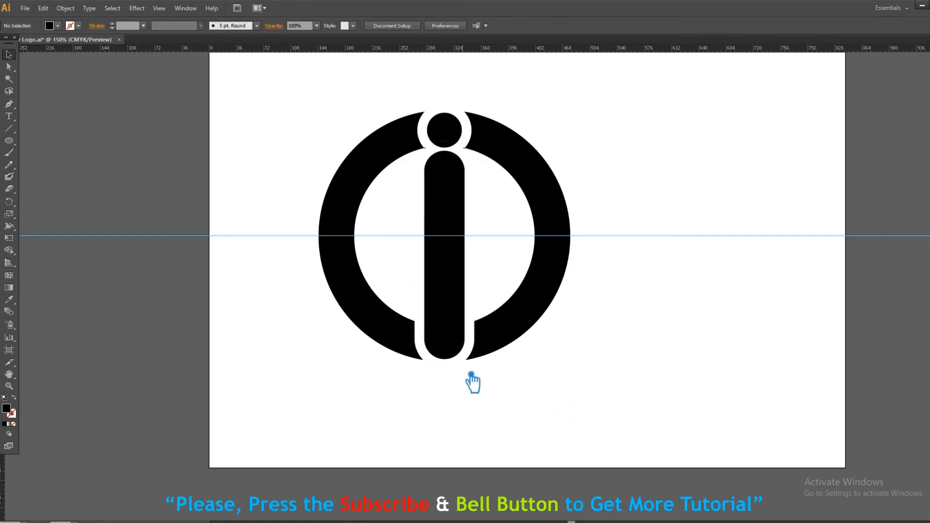
# - Delete the tiny leftover slivers at the ring's inner corners on both sides of the dot
pyautogui.moveTo(640, 181); pyautogui.dragTo(708, 246)
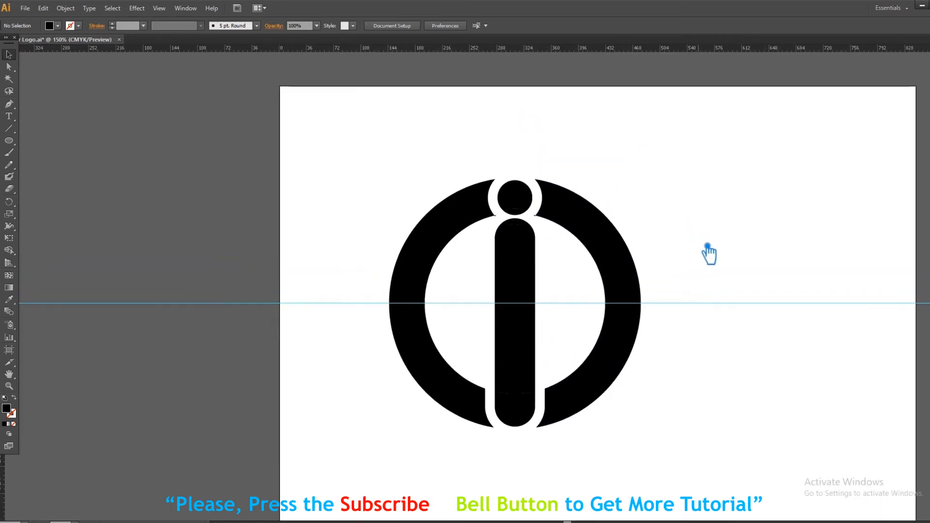
pyautogui.hotkey('ctrl', '+')
pyautogui.hotkey('ctrl', '+')
pyautogui.hotkey('ctrl', '+')
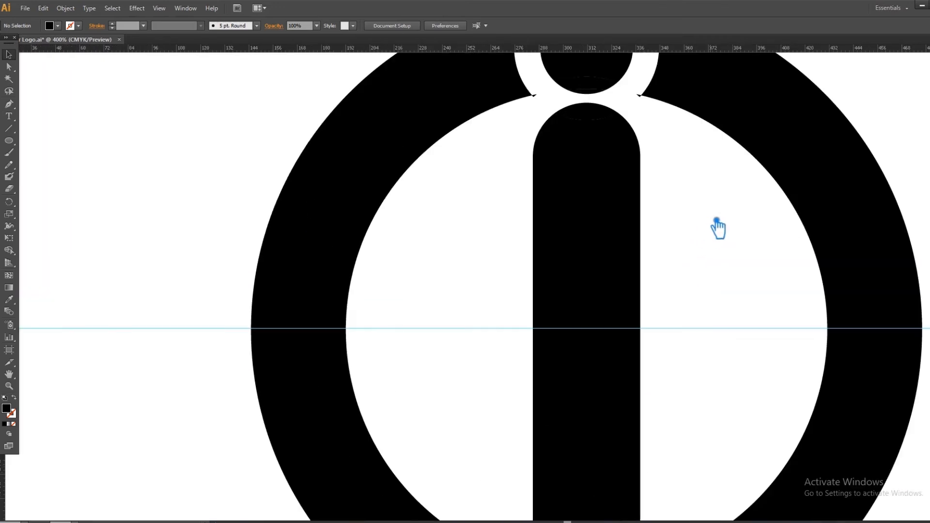
pyautogui.moveTo(720, 220); pyautogui.dragTo(691, 306)
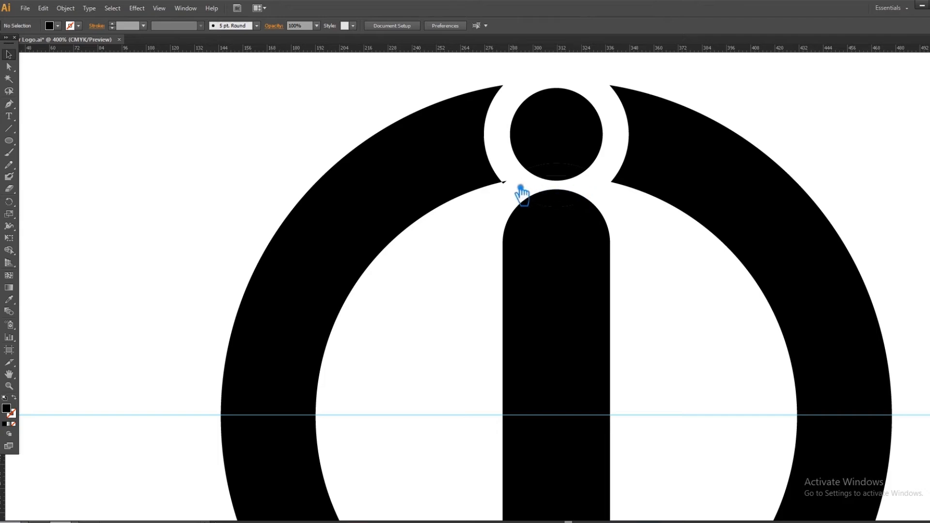
pyautogui.moveTo(519, 189); pyautogui.dragTo(656, 513)
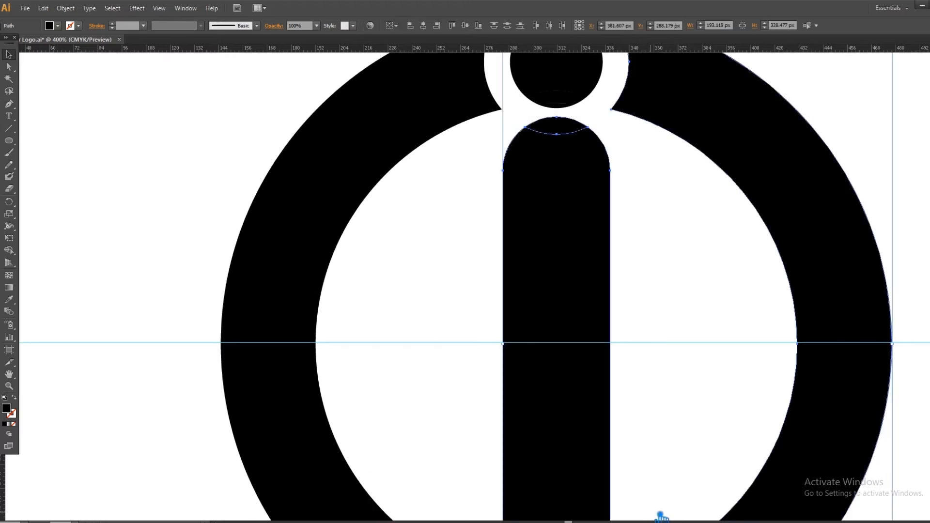
# - Unite the divided pieces of the vertical bar into one shape and save the file
pyautogui.hotkey('ctrl', '-')
pyautogui.hotkey('ctrl', '-')
pyautogui.moveTo(753, 387); pyautogui.dragTo(713, 324)
pyautogui.click(724, 340)
pyautogui.moveTo(505, 461); pyautogui.dragTo(462, 154)
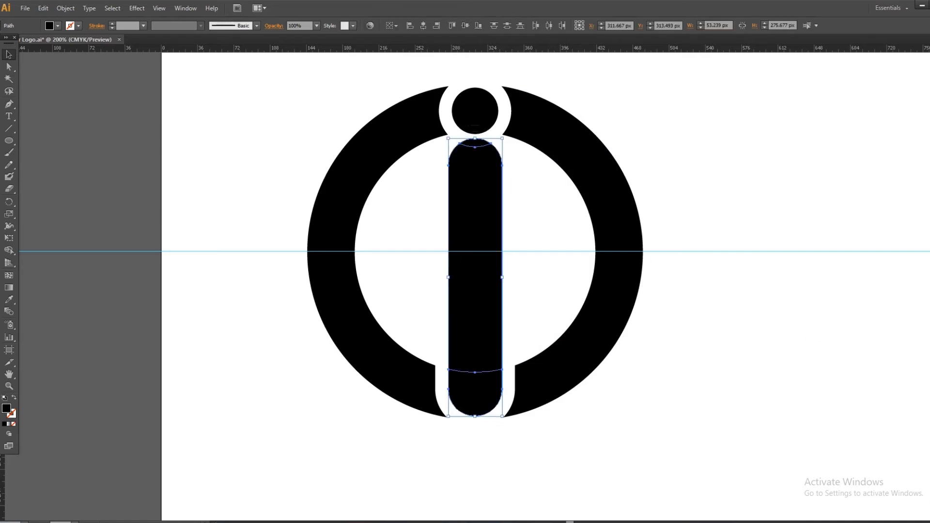
pyautogui.hotkey('ctrl', 'shift', 'F9')
pyautogui.click(842, 305)
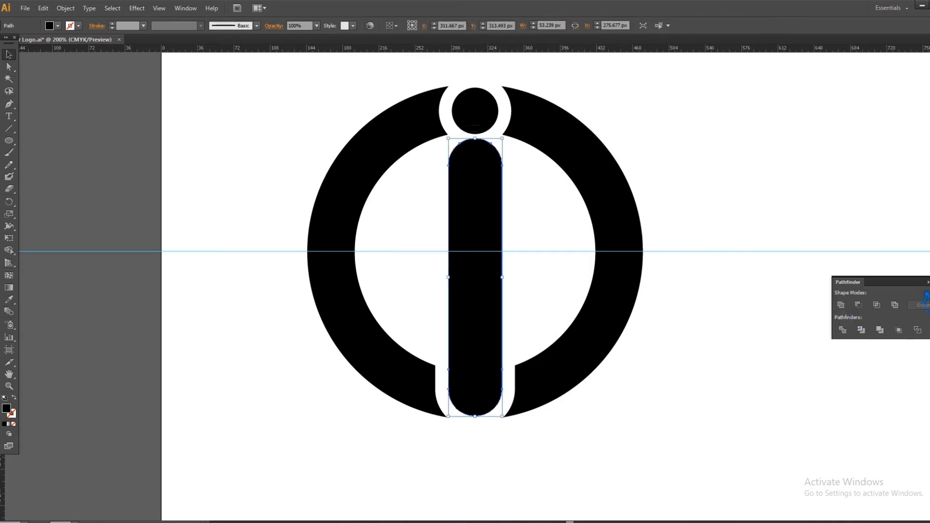
pyautogui.hotkey('ctrl', 'shift', 'F9')
pyautogui.click(814, 278)
pyautogui.hotkey('ctrl', 's')
# - Fill the left half of the ring with blue (#1E8596)
pyautogui.moveTo(478, 79); pyautogui.dragTo(489, 131)
pyautogui.click(361, 237)
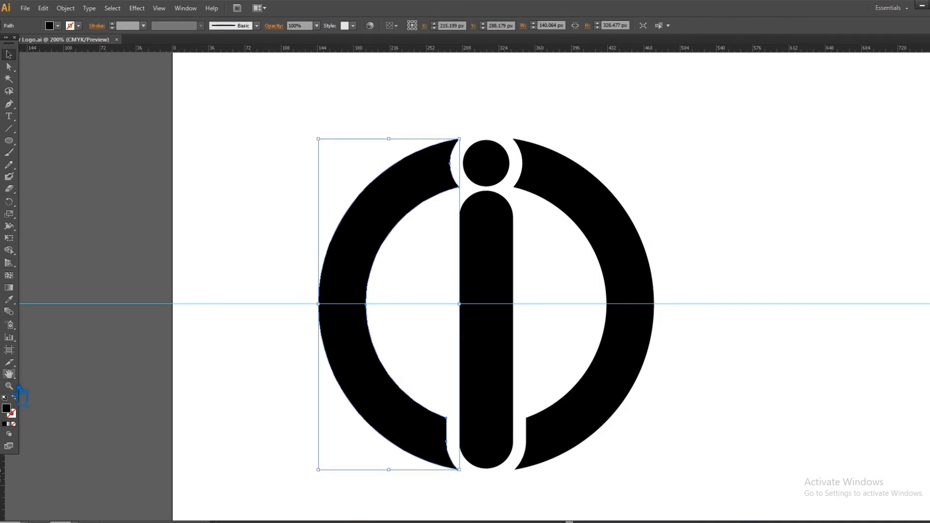
pyautogui.doubleClick(7, 408)
pyautogui.click(646, 236)
pyautogui.click(600, 235)
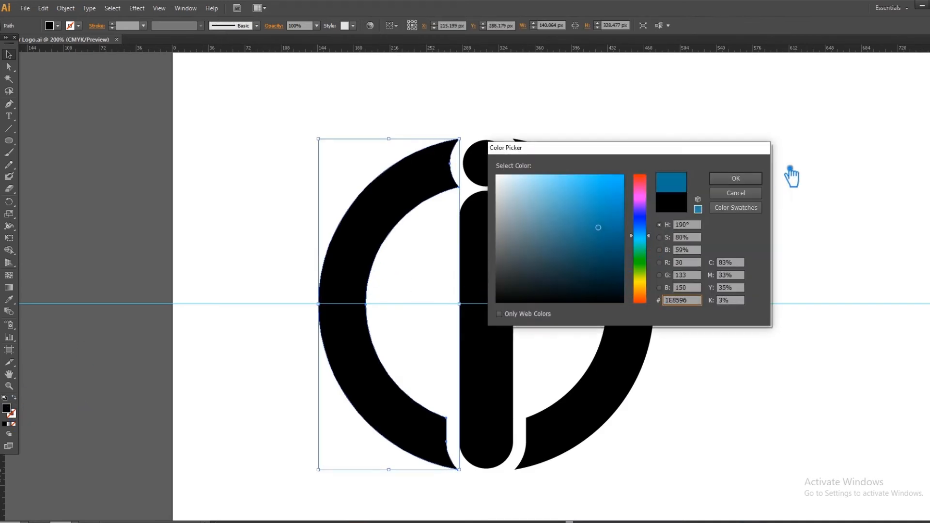
pyautogui.press('Return')
# - Show the color settings and copy the left half's blue fill to the ring's right half with the Eyedropper
pyautogui.press('F6')
pyautogui.click(927, 46)
pyautogui.click(875, 89)
pyautogui.click(817, 136)
pyautogui.click(380, 238)
pyautogui.click(605, 242)
pyautogui.click(8, 300)
pyautogui.click(371, 248)
pyautogui.click(8, 54)
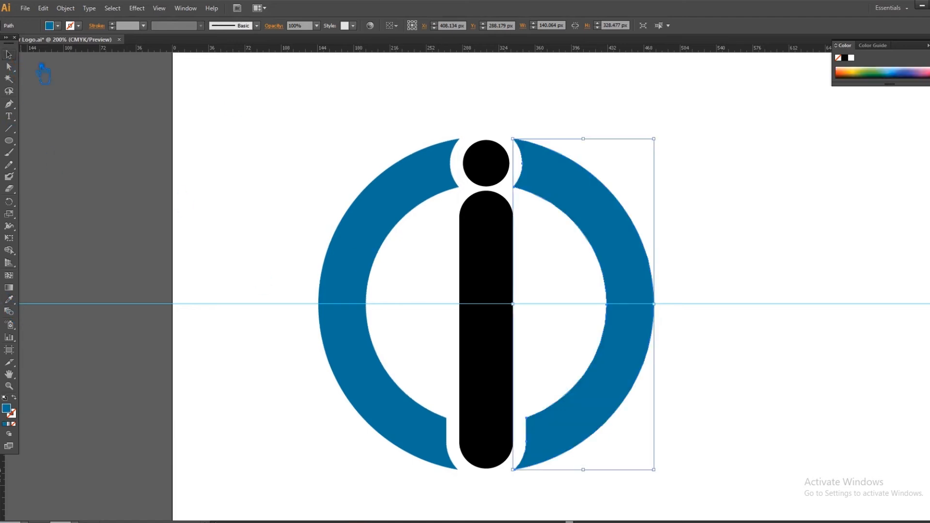
# - Fill the dot and the vertical bar with green (#7EBA3F)
pyautogui.click(484, 155)
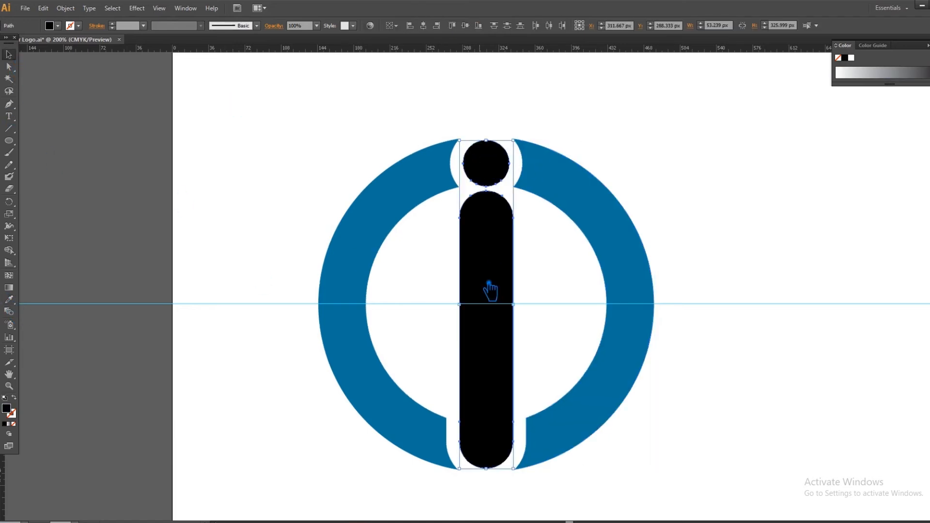
pyautogui.doubleClick(11, 412)
pyautogui.click(640, 271)
pyautogui.click(605, 221)
pyautogui.click(580, 209)
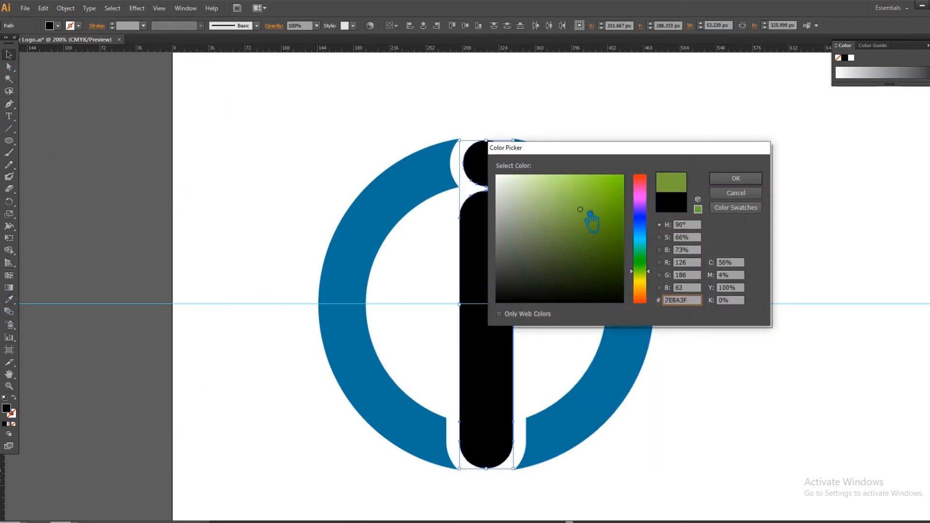
pyautogui.click(736, 178)
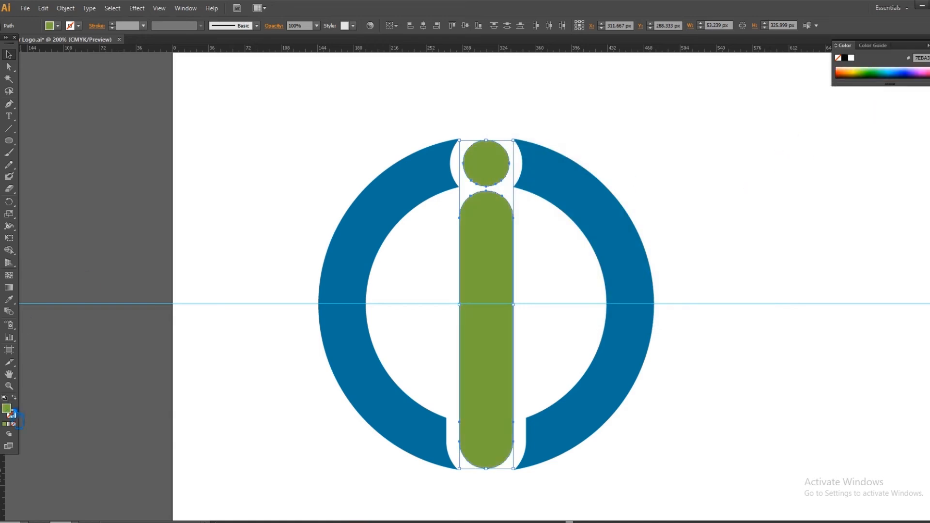
# - Change the fill of the dot and bar to a very dark blue
pyautogui.doubleClick(11, 412)
pyautogui.click(640, 232)
pyautogui.click(595, 275)
pyautogui.click(591, 263)
pyautogui.click(736, 178)
pyautogui.click(625, 237)
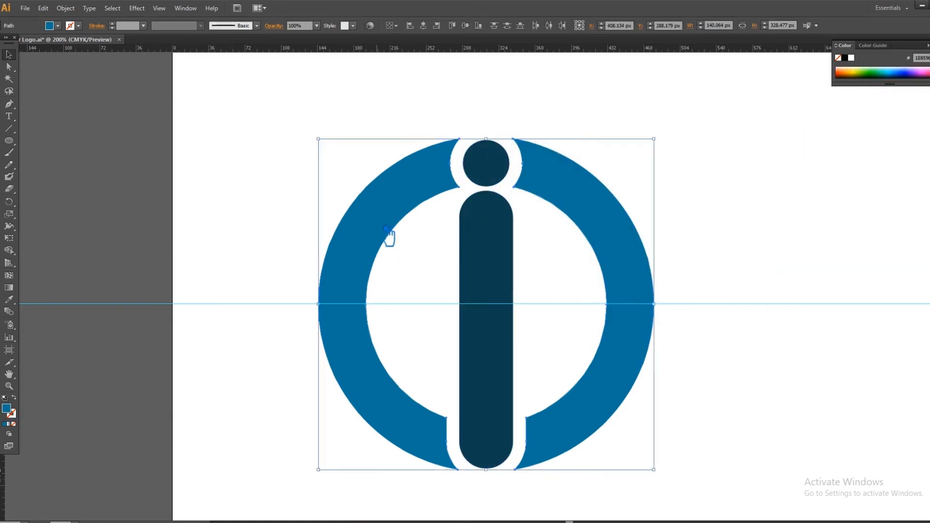
pyautogui.doubleClick(14, 415)
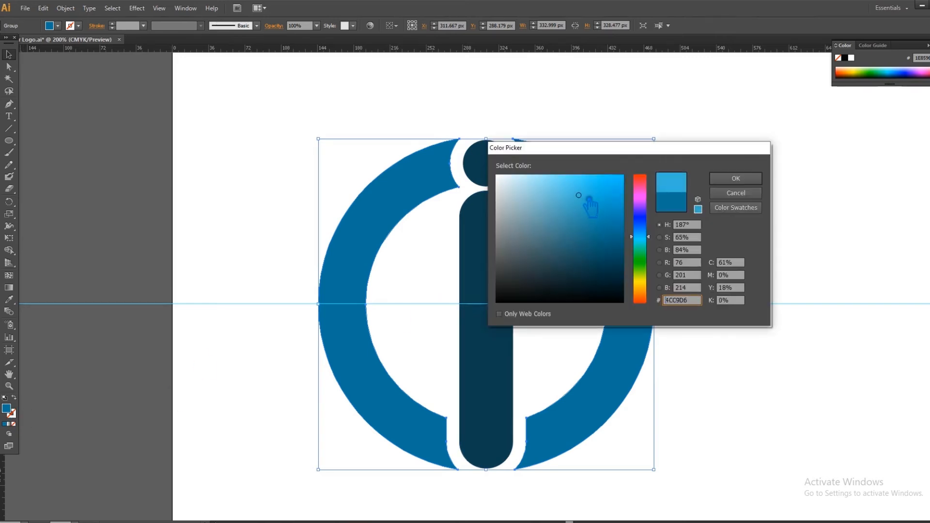
pyautogui.click(736, 193)
# - Group the dot with the vertical bar
pyautogui.click(490, 281)
pyautogui.keyDown('shift'); pyautogui.click(502, 178); pyautogui.keyUp('shift')
pyautogui.hotkey('ctrl', 'g')
# - Sample the ring's blue onto the "i" group and darken its fill to #136068
pyautogui.press('i')
pyautogui.click(388, 208)
pyautogui.doubleClick(14, 414)
pyautogui.click(601, 252)
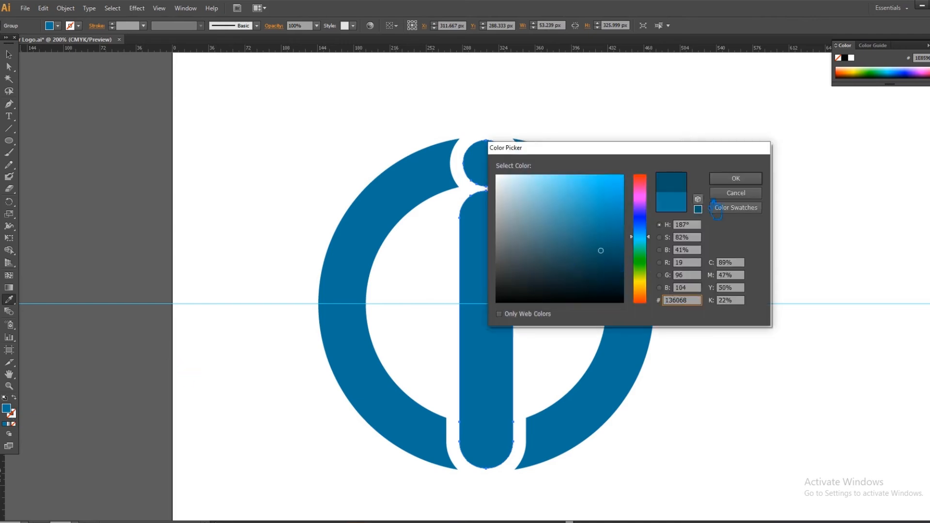
pyautogui.click(737, 180)
pyautogui.doubleClick(14, 415)
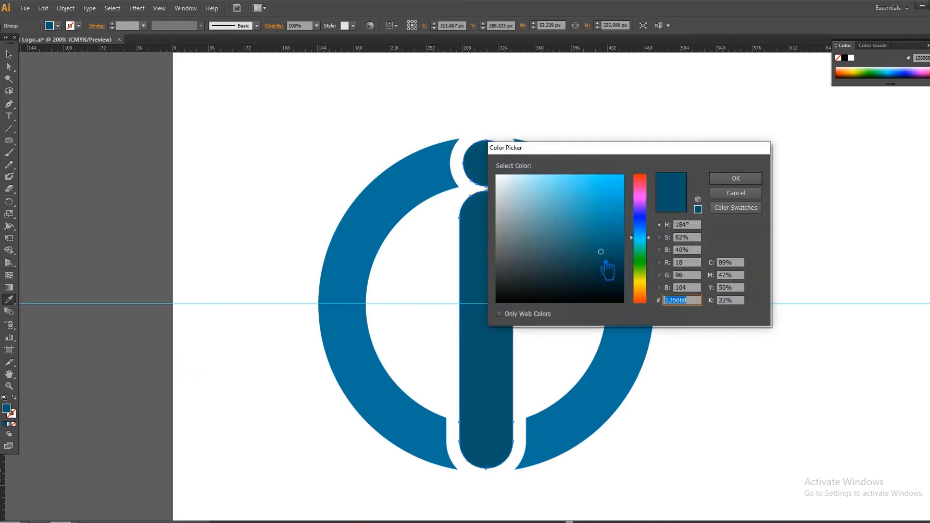
pyautogui.click(734, 179)
# - Sample the "i" group's color onto the ring and change the ring's fill to a lighter teal-blue (#2CA09D)
pyautogui.press('v')
pyautogui.click(386, 206)
pyautogui.press('i')
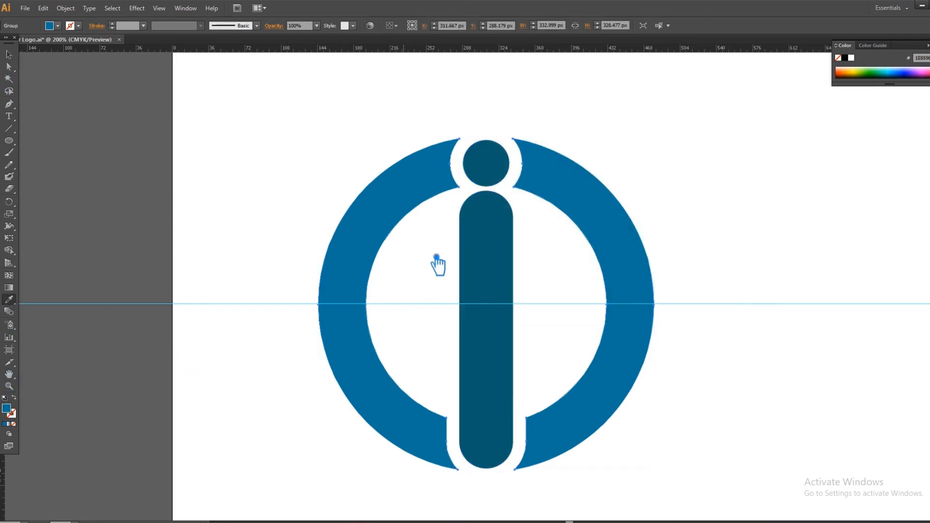
pyautogui.click(480, 267)
pyautogui.doubleClick(14, 414)
pyautogui.press('Return')
pyautogui.doubleClick(11, 412)
pyautogui.click(586, 222)
pyautogui.click(735, 179)
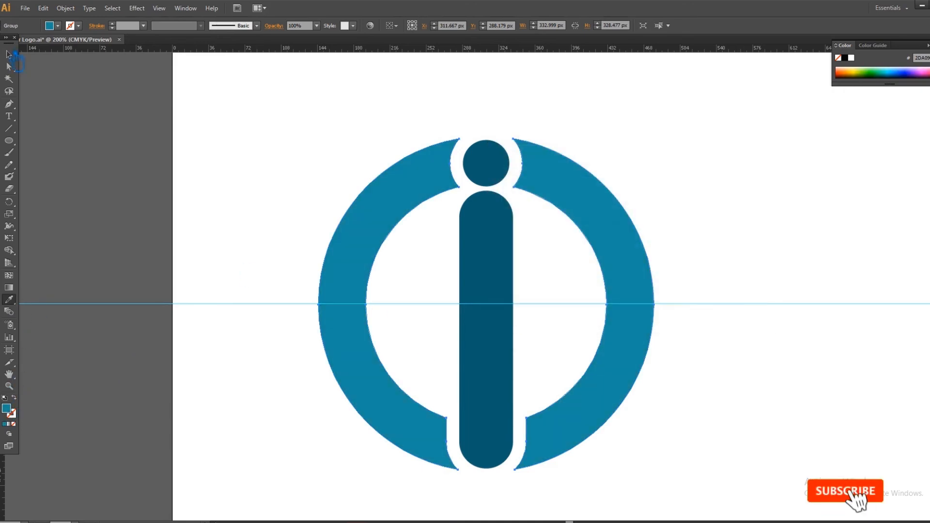
# - Lighten the ring's fill further to a softer, less saturated teal-blue
pyautogui.click(9, 55)
pyautogui.hotkey('ctrl', '-')
pyautogui.hotkey('ctrl', '-')
pyautogui.doubleClick(7, 410)
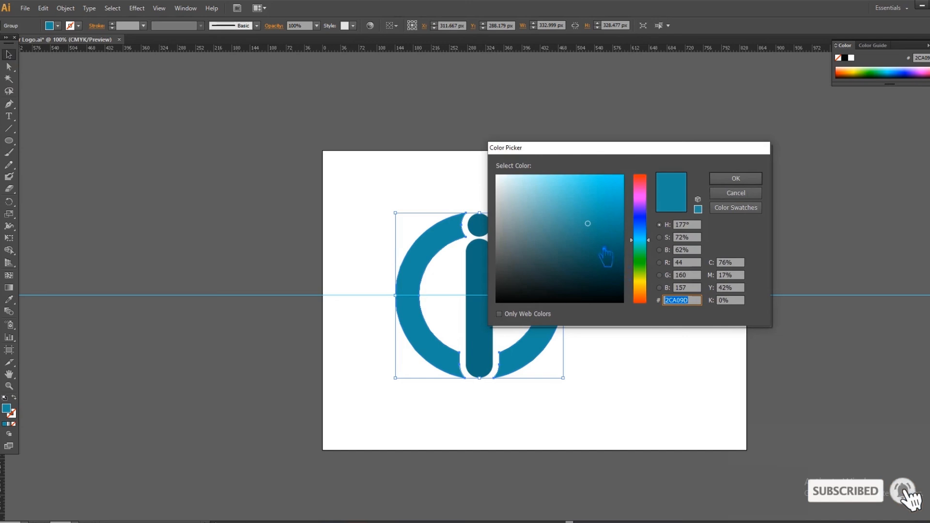
pyautogui.click(573, 216)
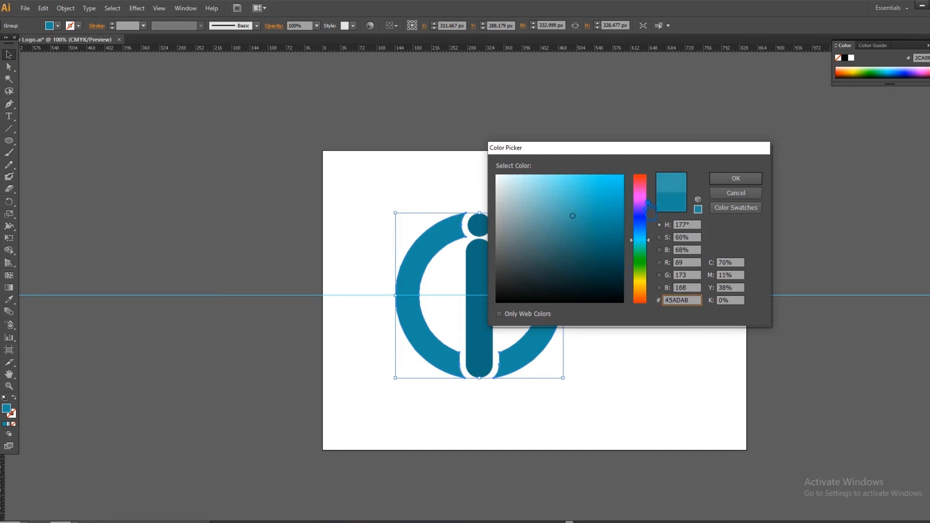
pyautogui.click(753, 180)
pyautogui.click(655, 234)
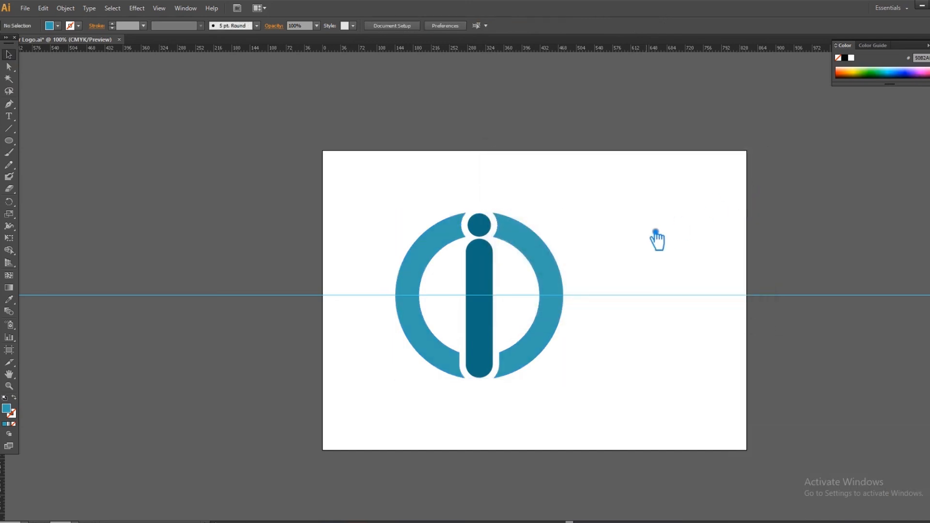
# - Scale the whole logo down to about half its size and place it in the middle of the artboard
pyautogui.moveTo(606, 400); pyautogui.dragTo(332, 175)
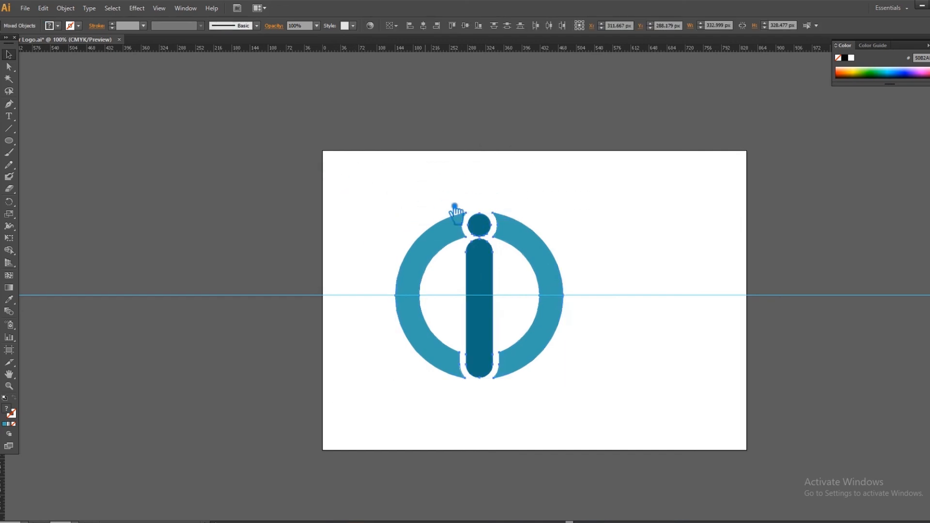
pyautogui.hotkey('ctrl', 'shift', 'b')
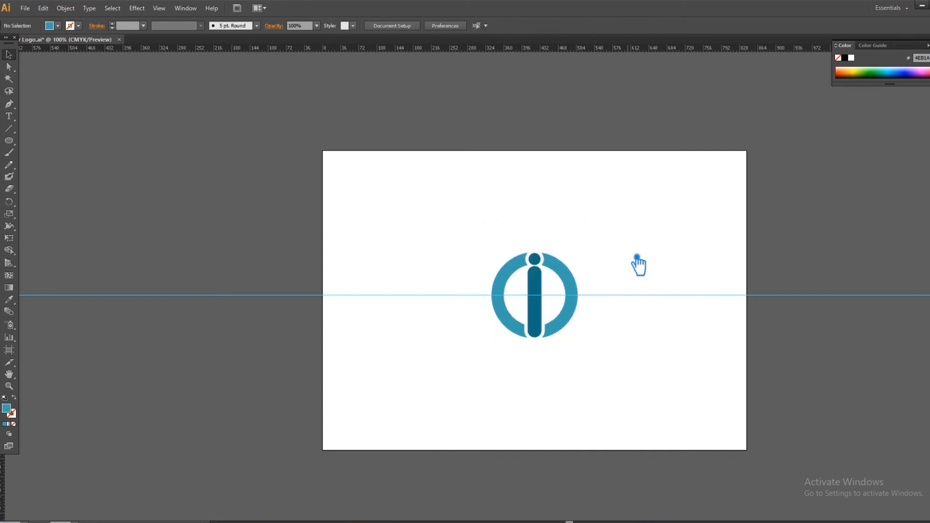
pyautogui.hotkey('ctrl', '+')
pyautogui.hotkey('ctrl', '+')
pyautogui.hotkey('ctrl', '+')
pyautogui.hotkey('ctrl', '+')
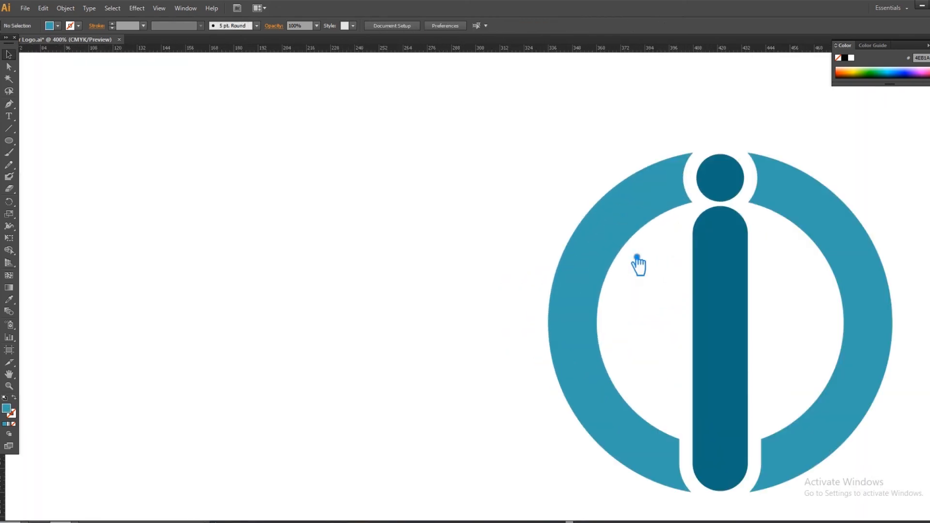
pyautogui.hscroll(5, 449, 348)
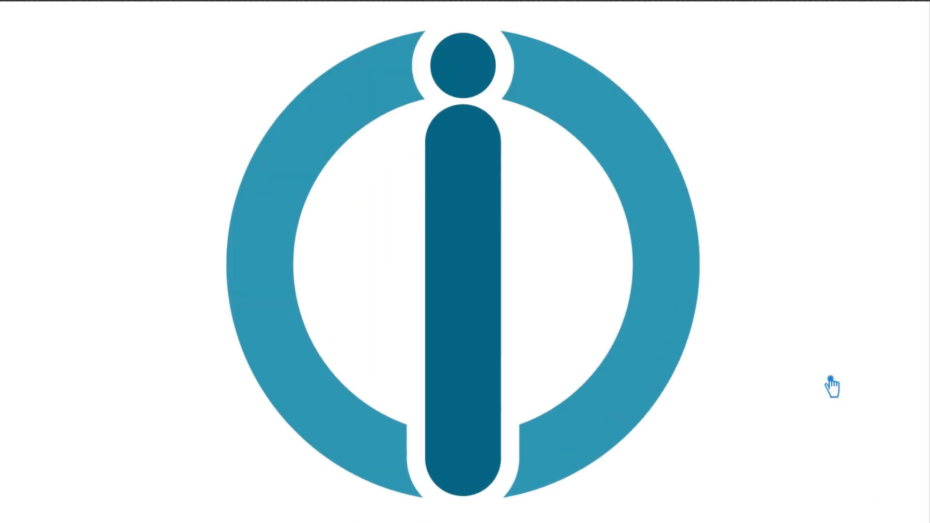